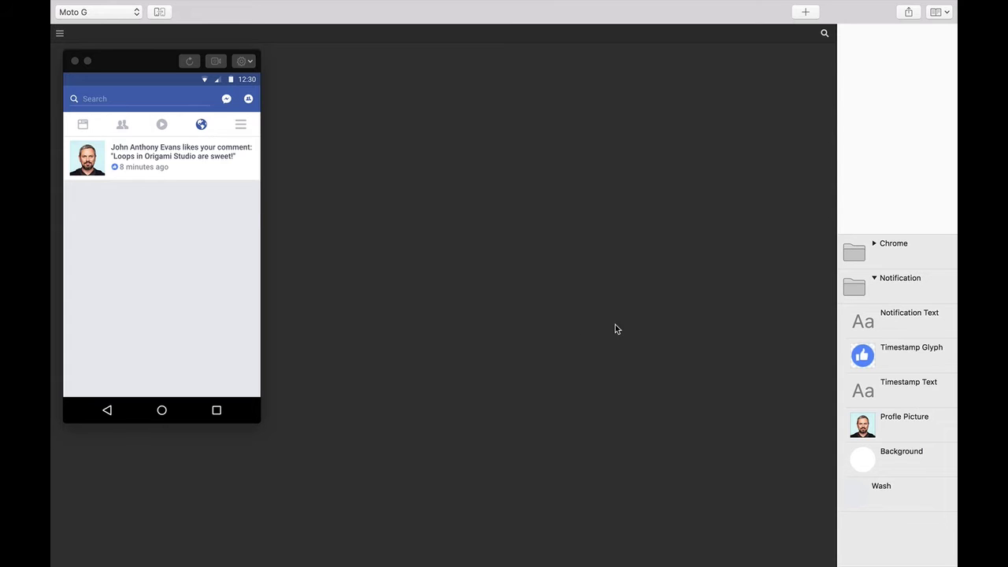
Copy and paste the Notification group, moving the copy down to Position Y 200
click(874, 278)
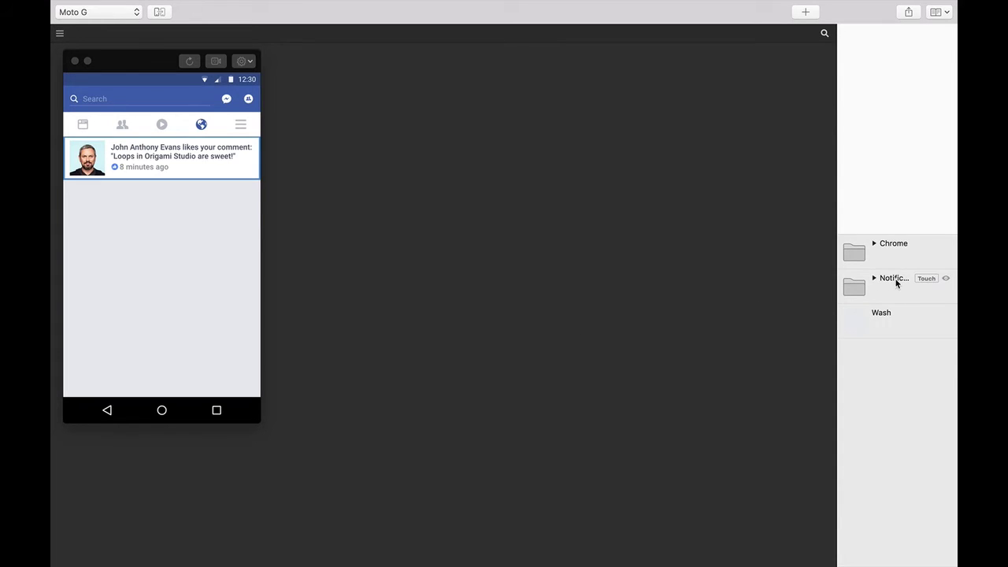
click(896, 284)
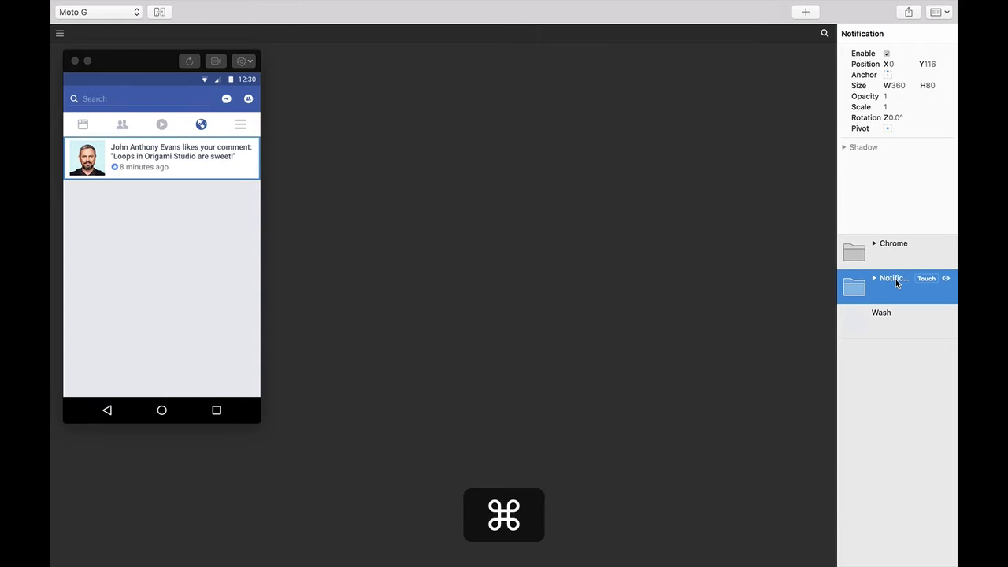
key(super+c)
click(899, 389)
key(super+v)
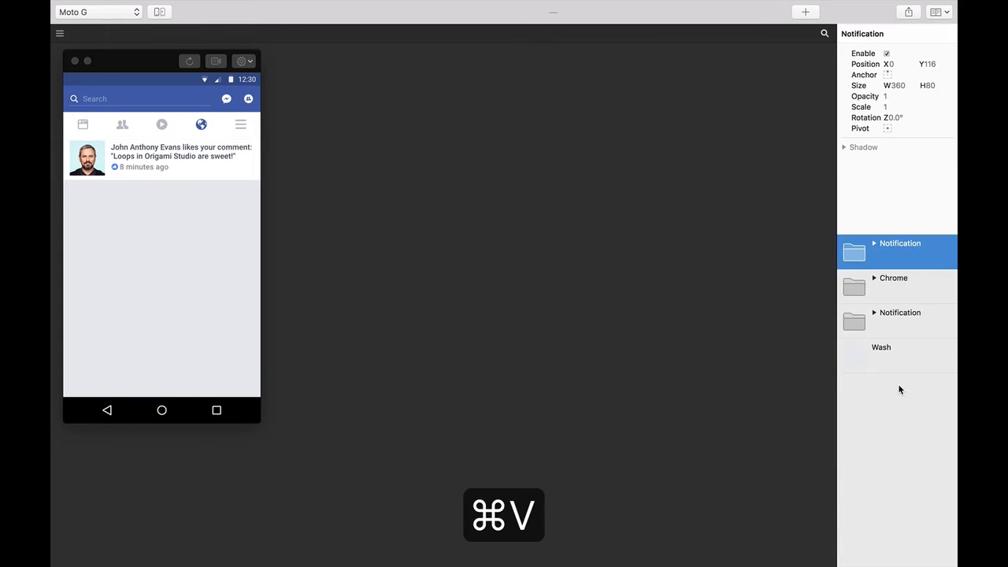
drag(899, 263, 903, 289)
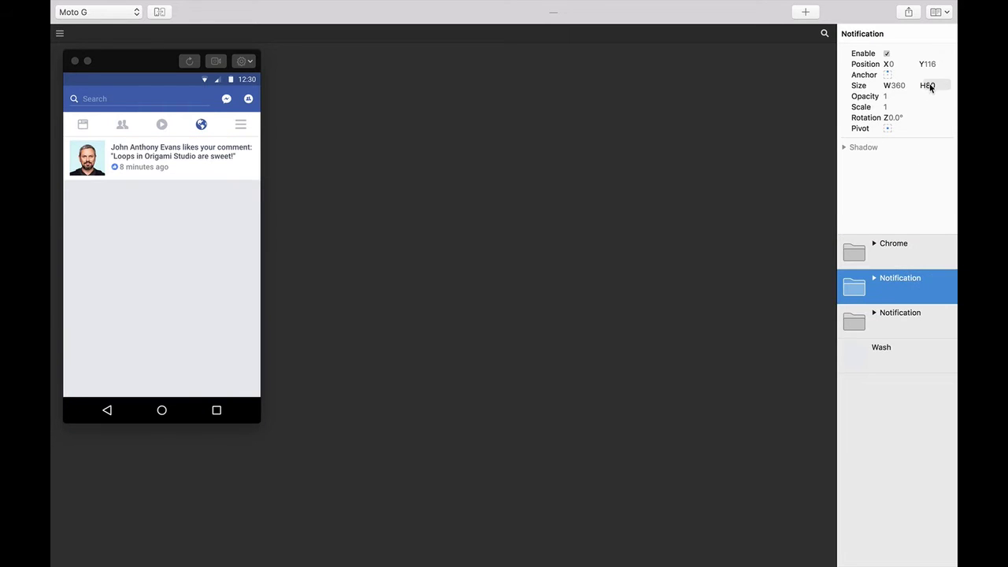
drag(931, 64, 949, 67)
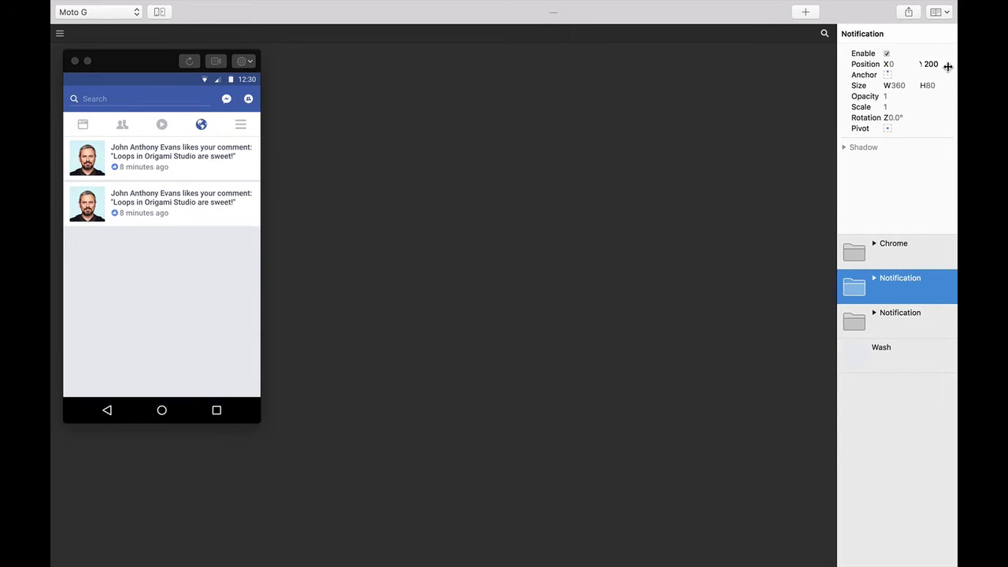
Duplicate the second card and move the third copy to Position Y 284
key(super+d)
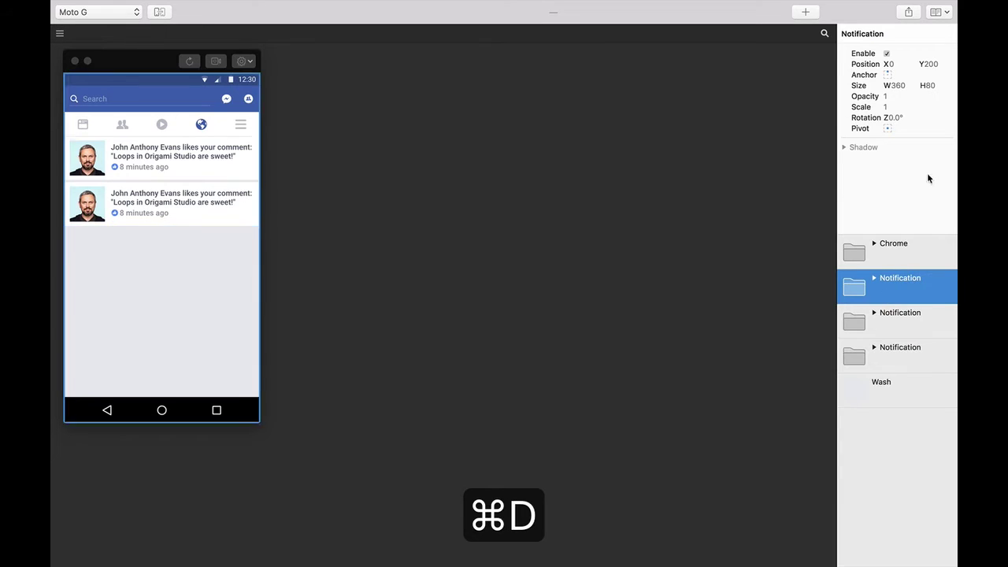
drag(938, 67, 950, 65)
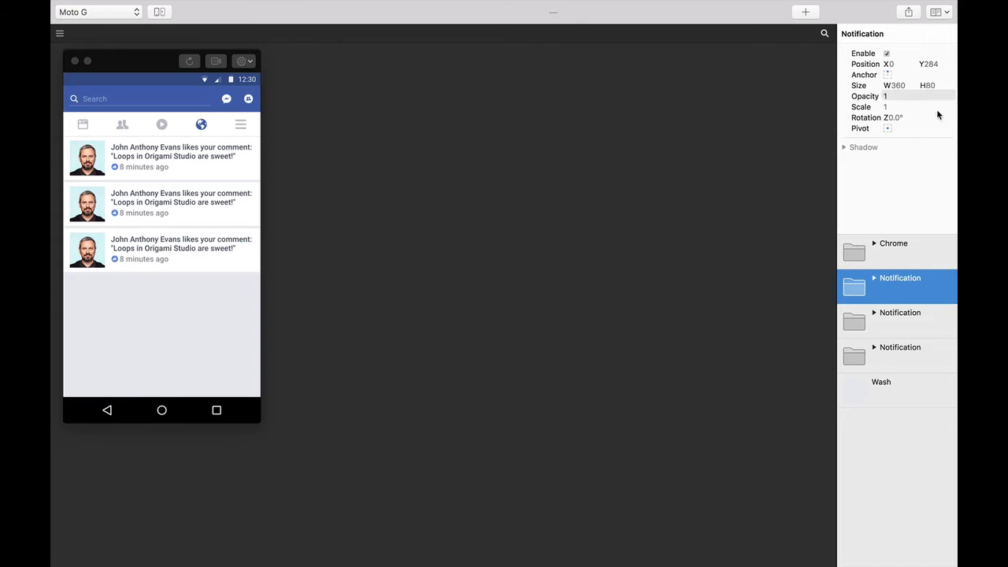
click(874, 279)
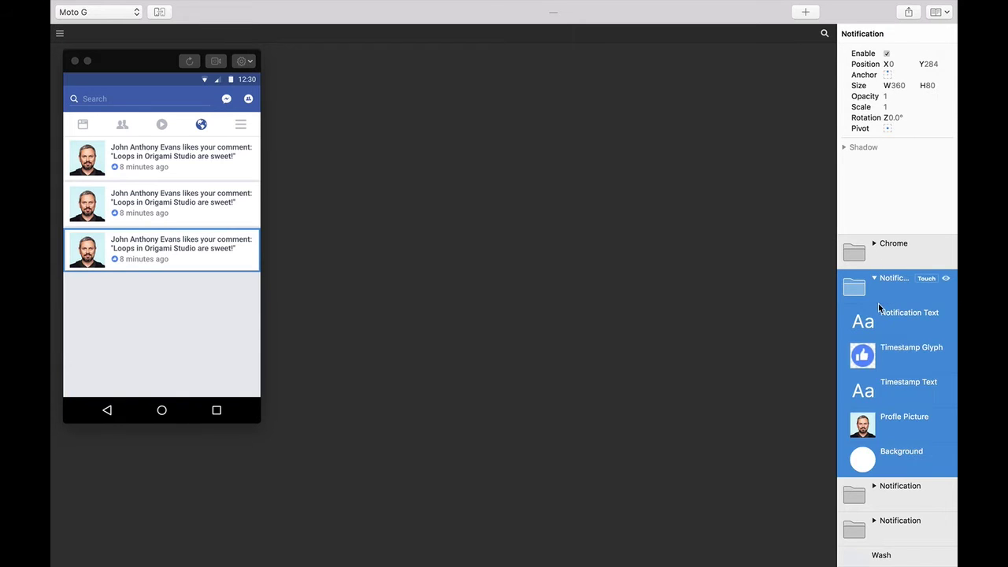
click(797, 405)
click(905, 400)
click(904, 423)
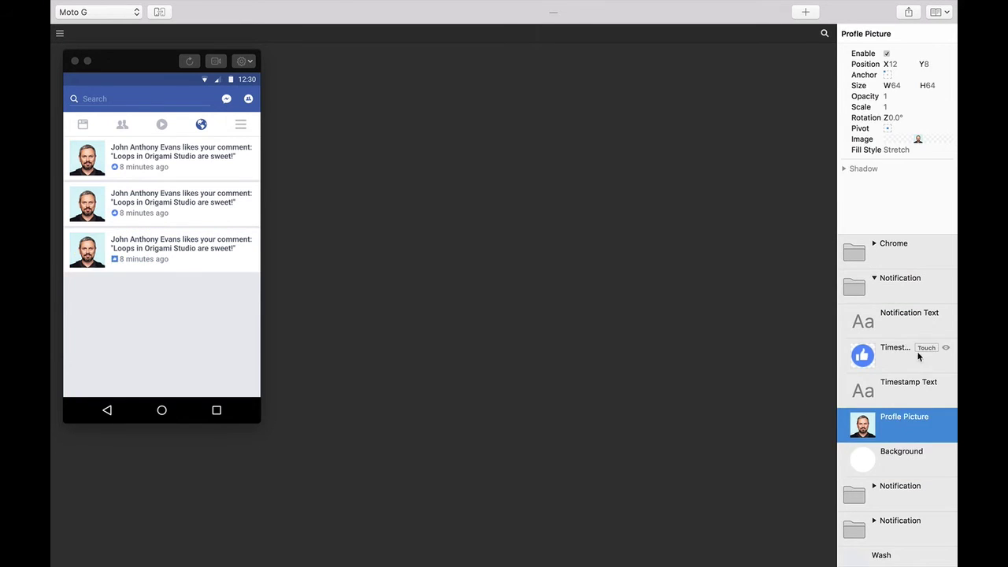
click(918, 352)
click(891, 329)
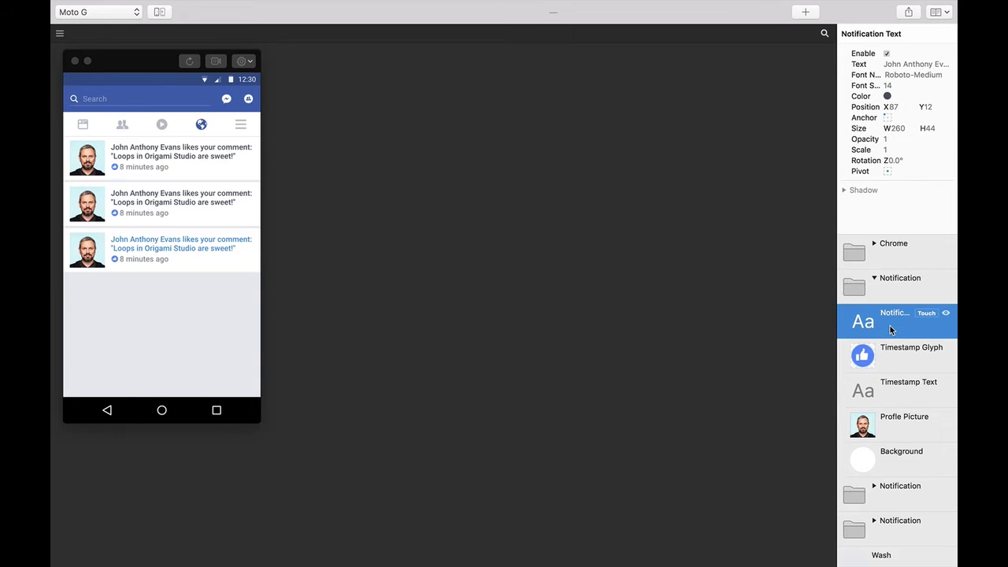
click(874, 278)
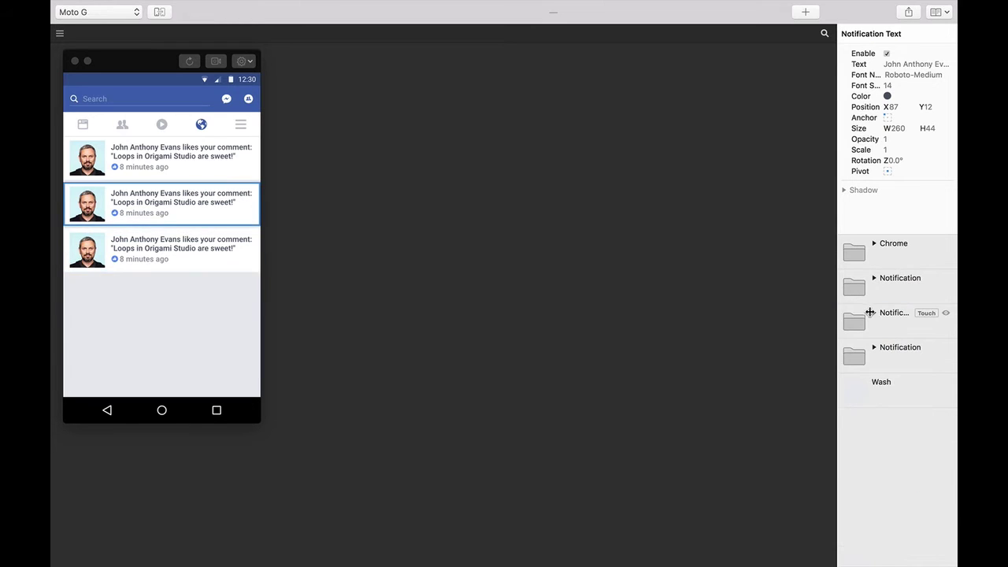
click(875, 313)
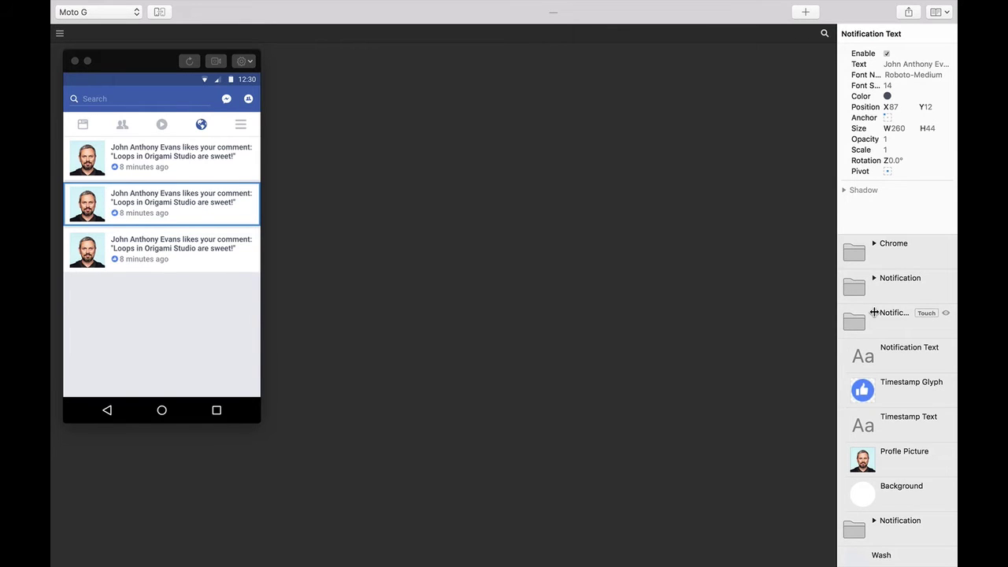
click(875, 313)
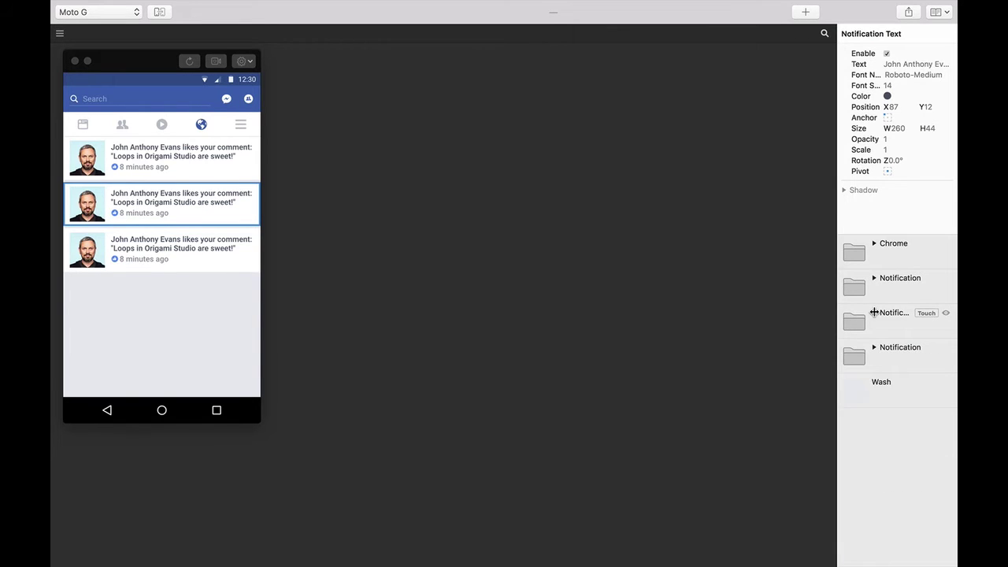
click(874, 313)
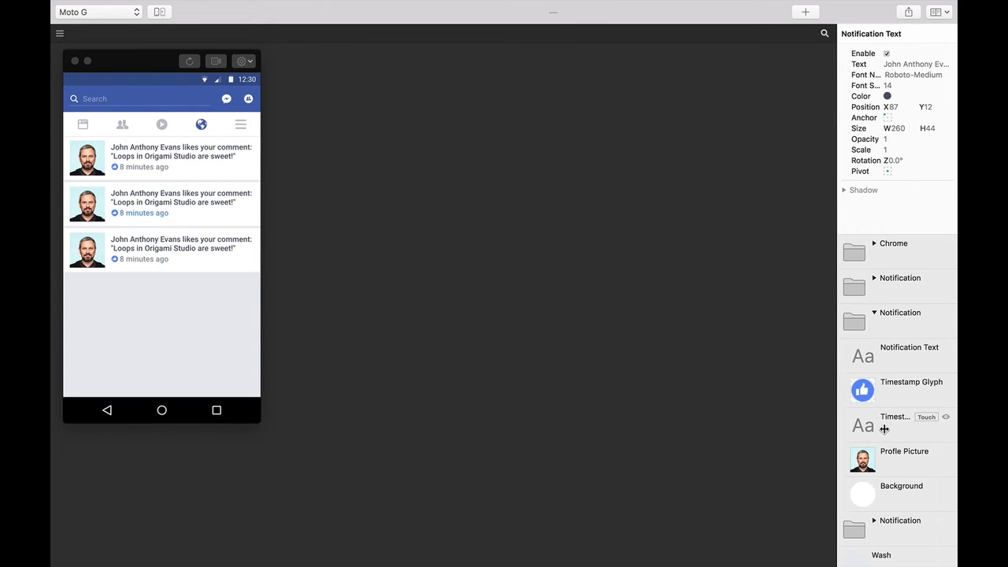
click(879, 488)
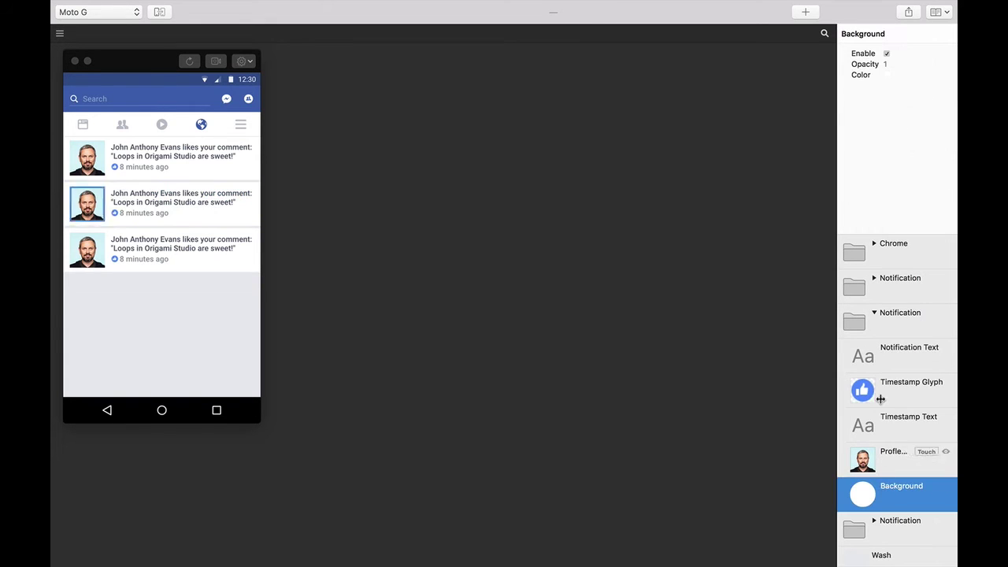
Change the middle card's Background colour to light grey
click(887, 75)
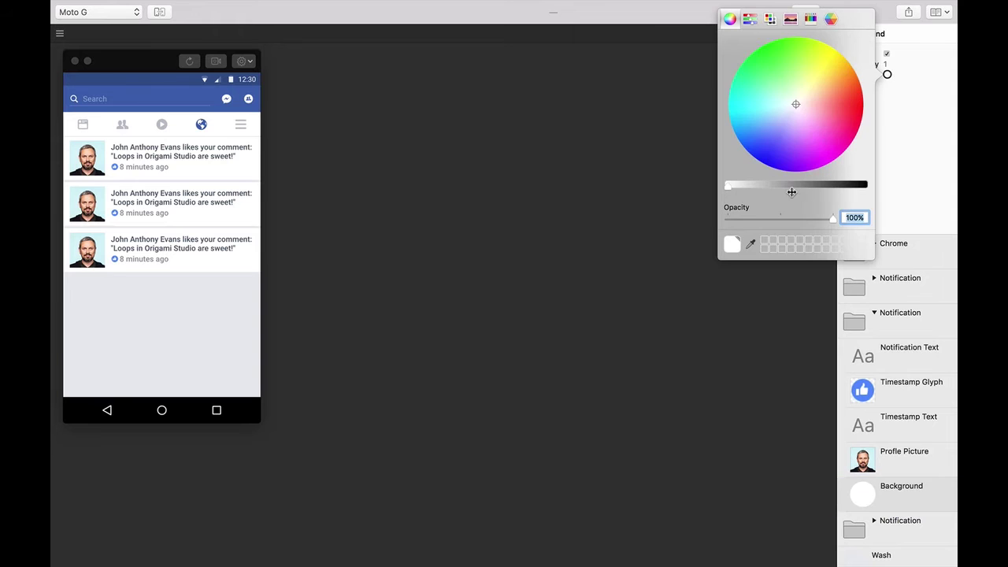
drag(729, 185, 748, 181)
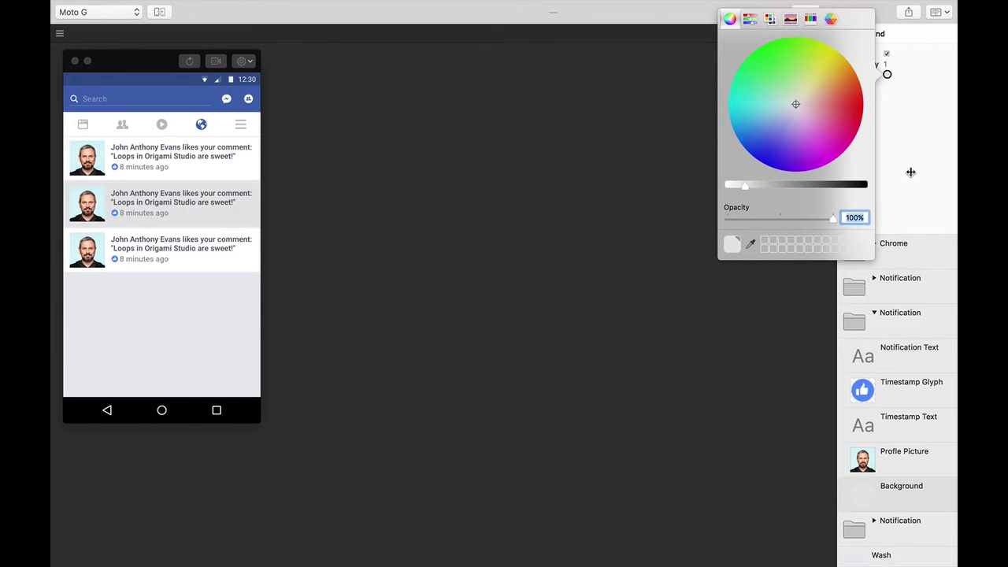
click(917, 176)
Give the third card's Background layer the same light grey colour
click(874, 313)
click(874, 278)
click(898, 461)
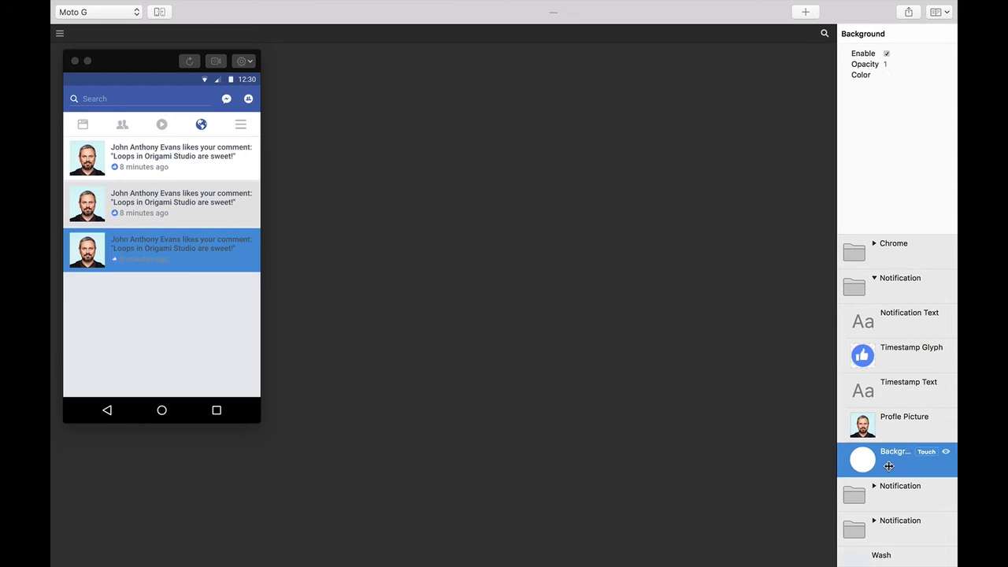
click(886, 75)
drag(748, 183, 736, 184)
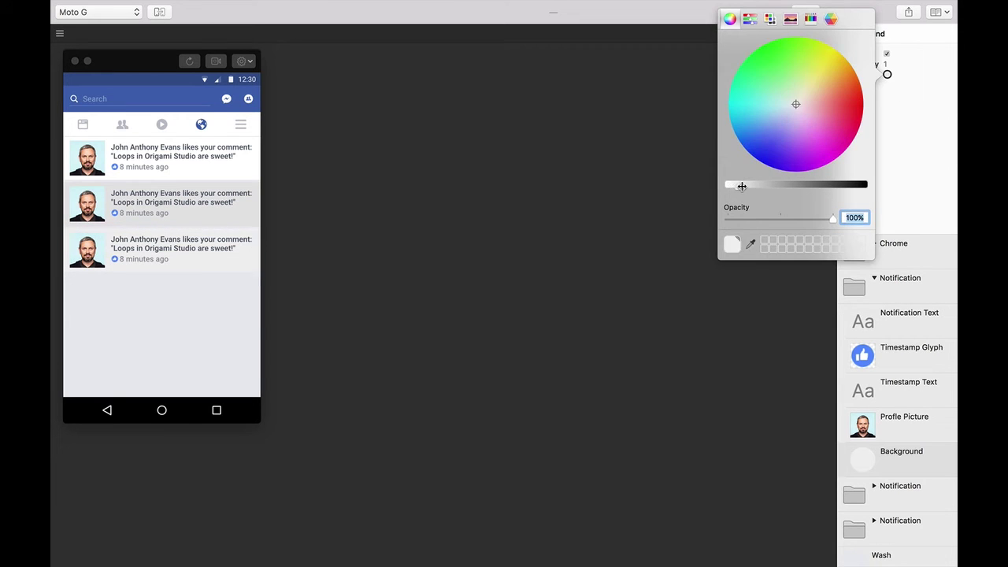
click(912, 163)
Delete the third and second Notification groups so only one card remains
click(894, 289)
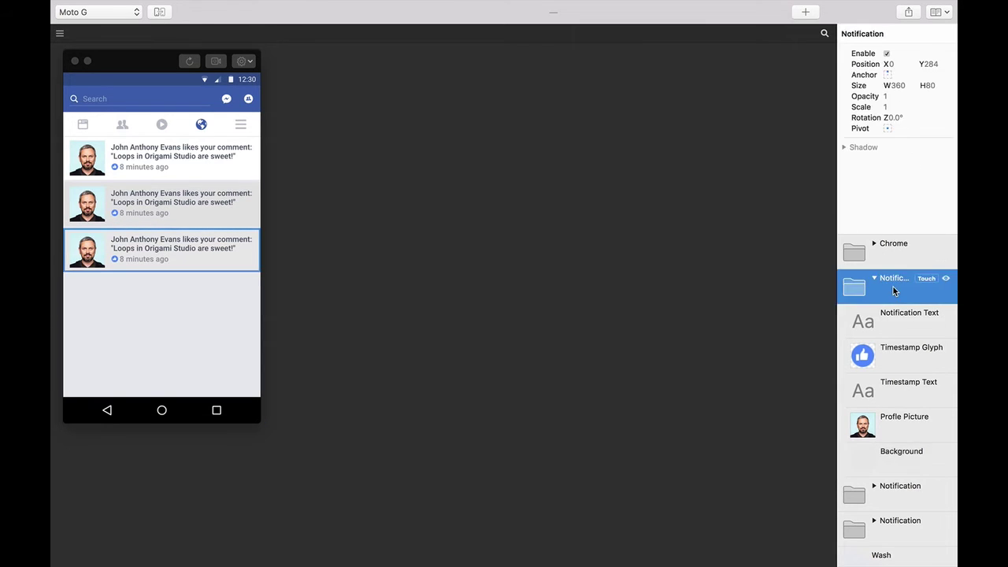
key(BackSpace)
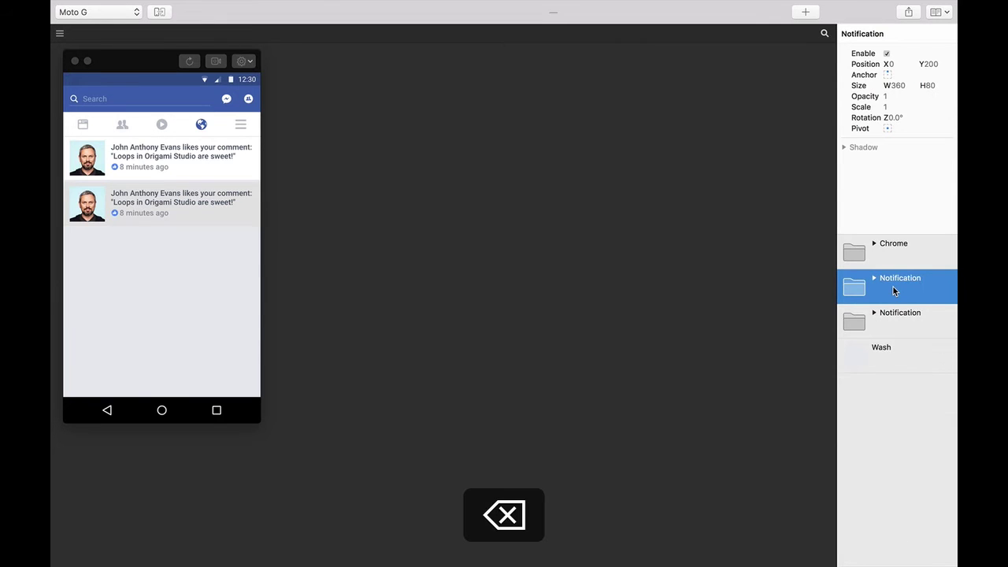
click(896, 317)
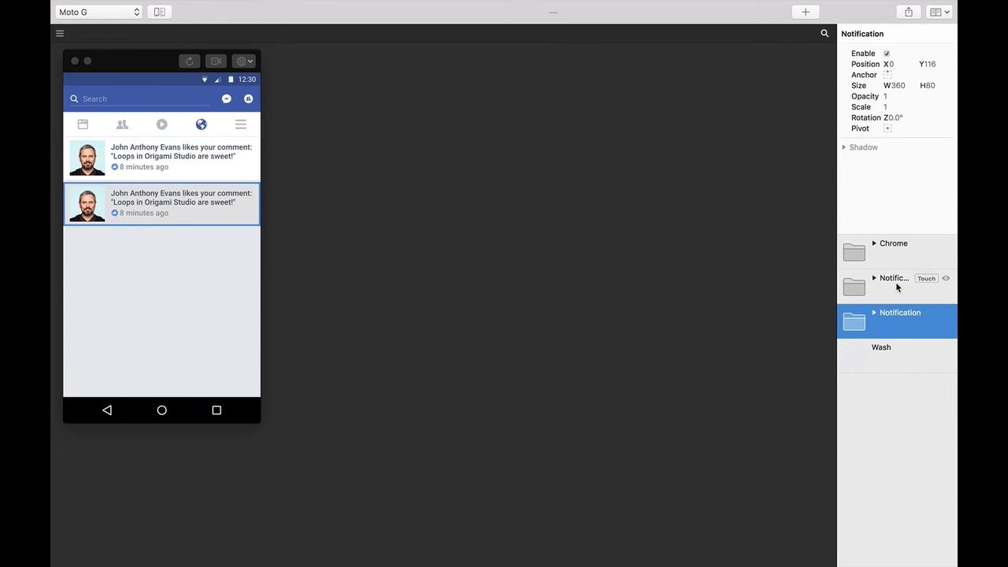
click(896, 286)
key(BackSpace)
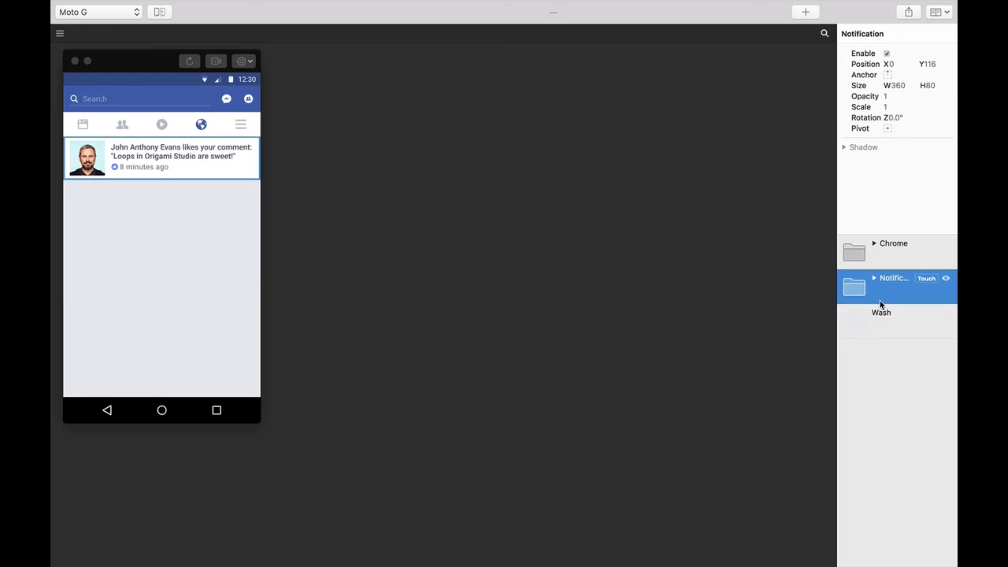
double_click(525, 301)
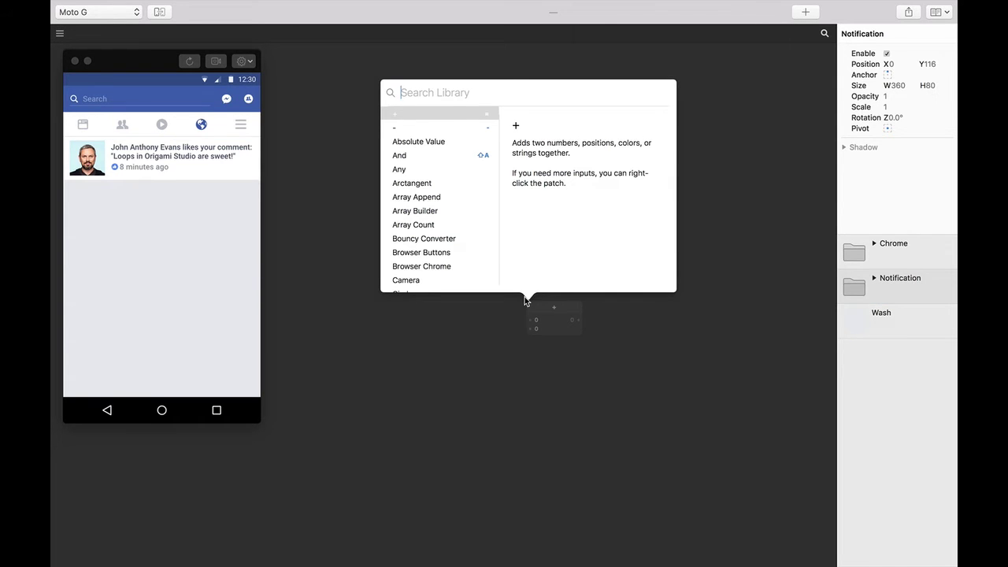
Add a plain Loop patch (not Loop Builder) via a 'loop' search and select its Count
text(loop)
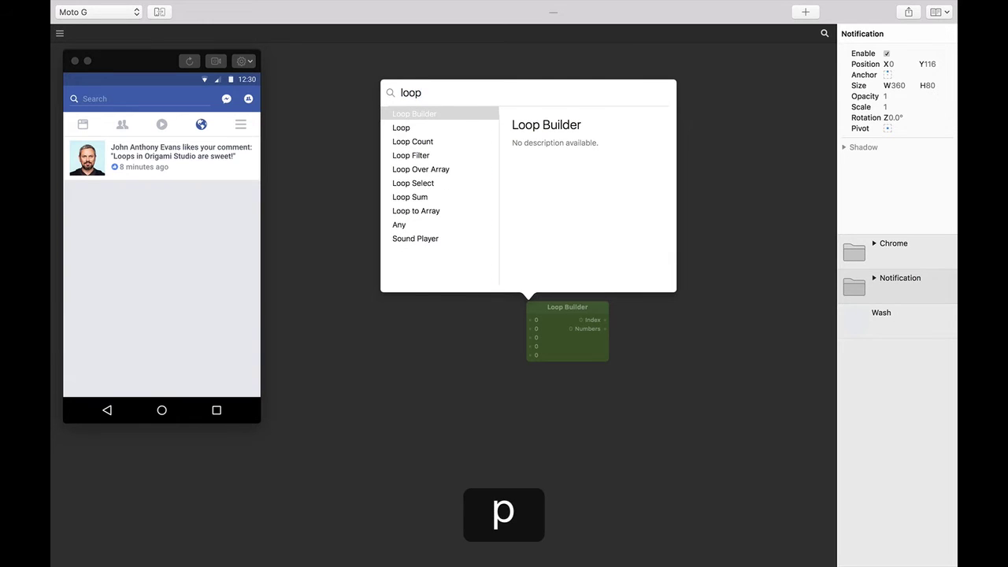
key(Down)
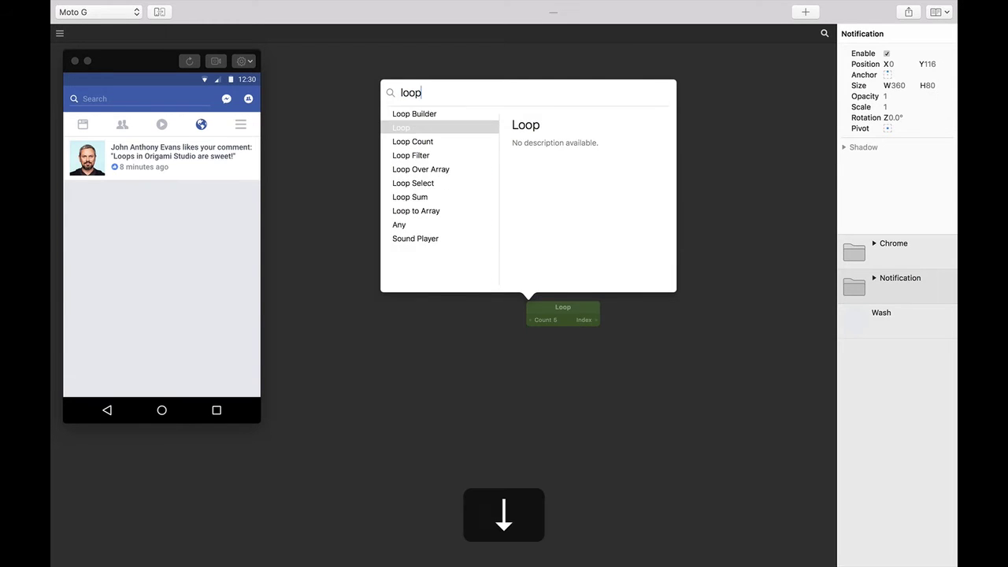
key(Return)
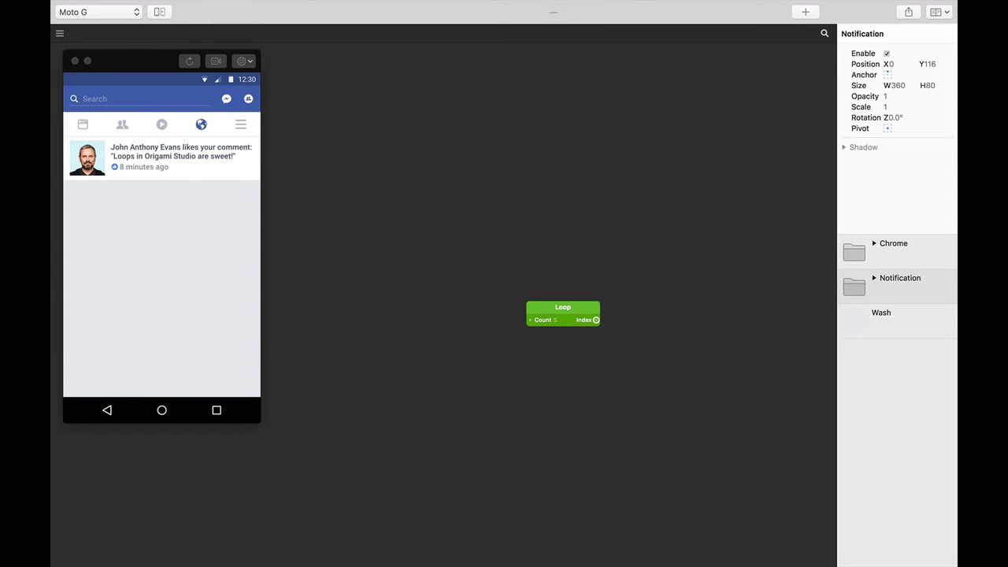
click(558, 321)
Raise the Loop Count to 6 and place it beside the Notification's Position Y port
key(Up)
drag(578, 314, 925, 66)
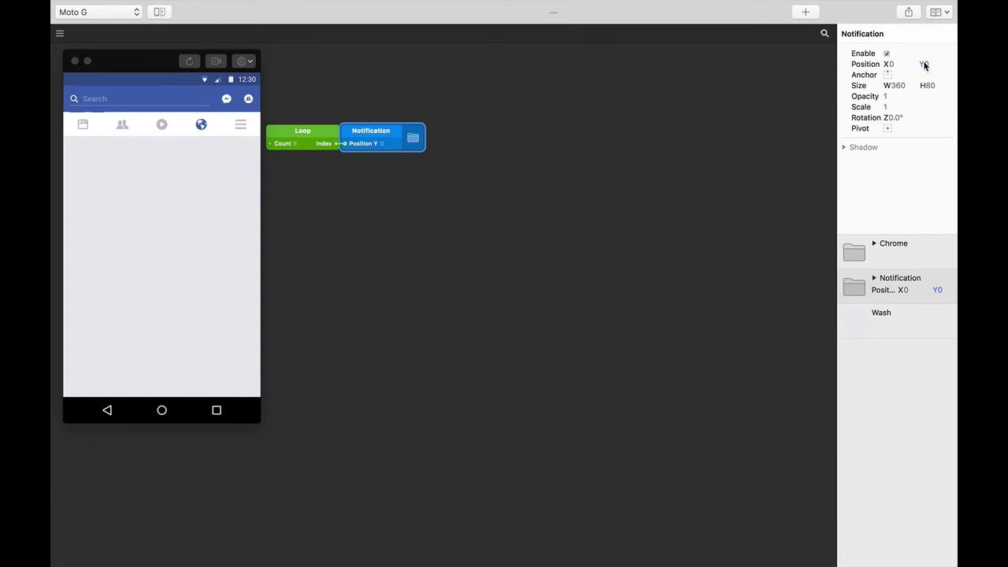
scroll(680, 128, left, 2)
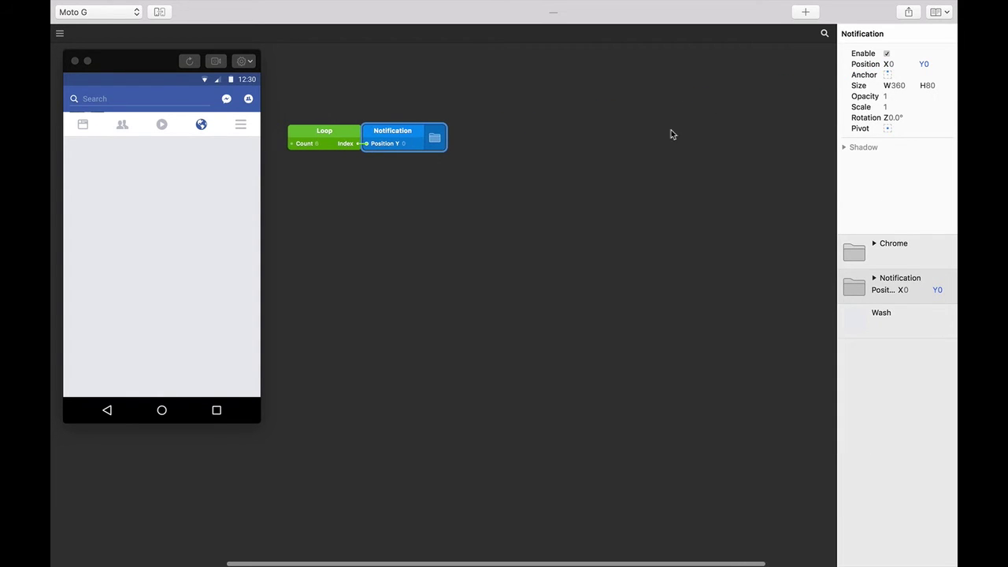
click(526, 156)
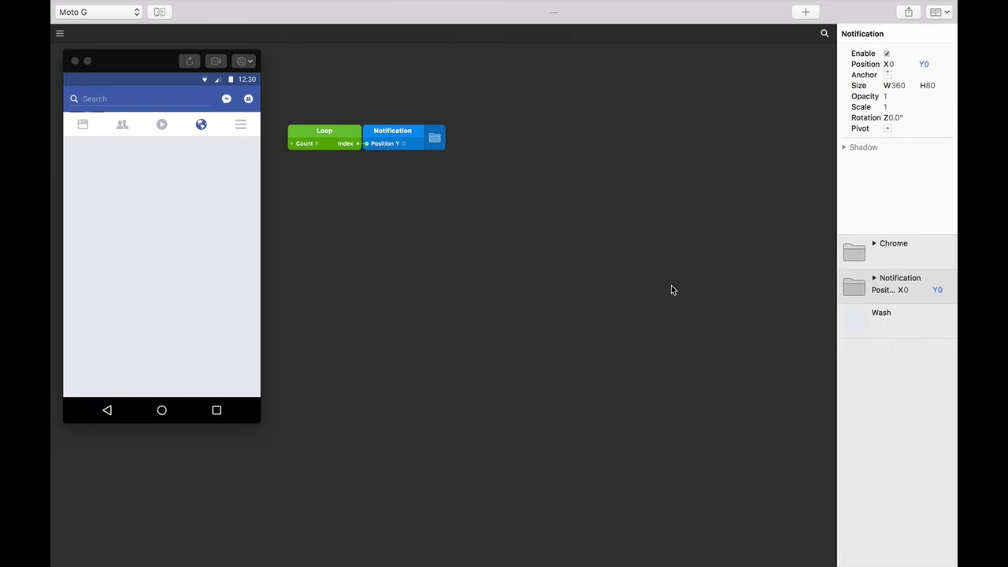
mouse_move(862, 268)
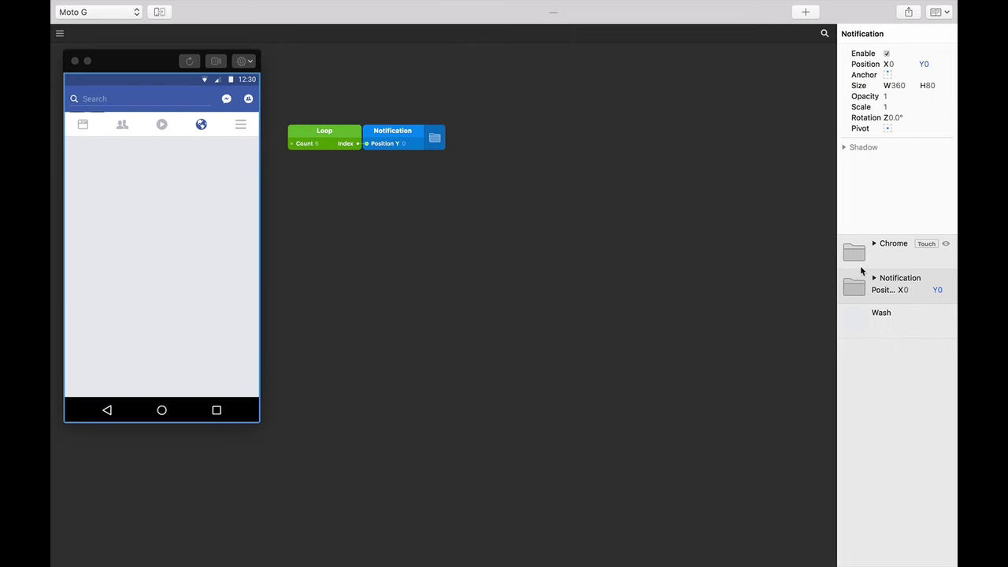
Hide the Chrome layer and wire Loop Index into Notification Position Y
click(947, 244)
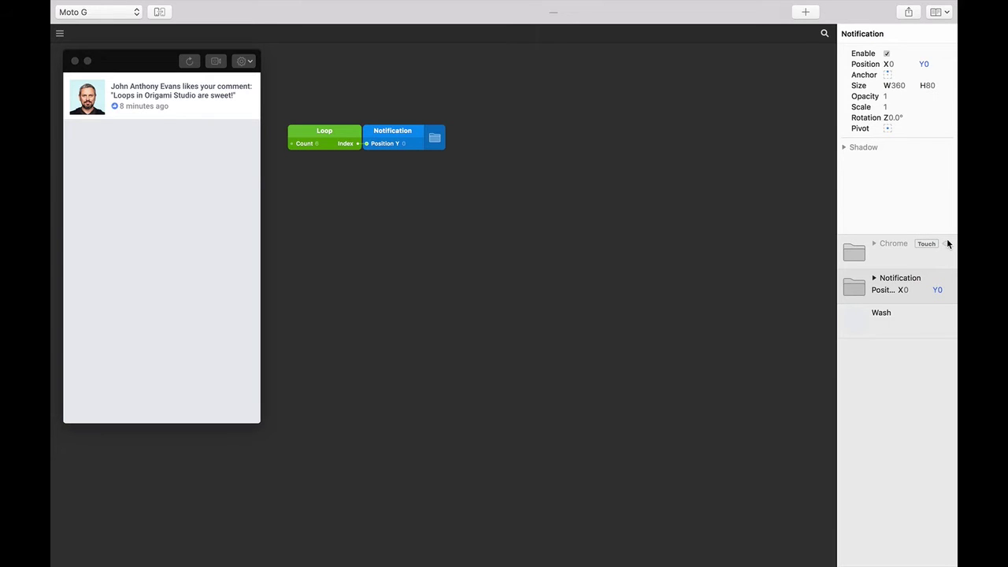
mouse_move(366, 144)
drag(374, 146, 366, 143)
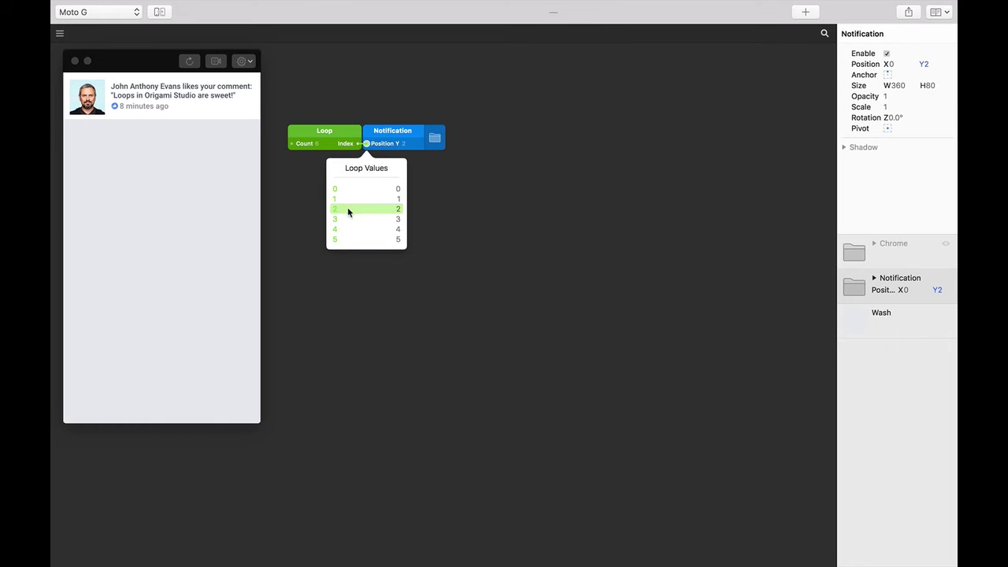
Insert a multiply patch below the Loop with multiplier 80, feeding Notification Position Y
double_click(356, 296)
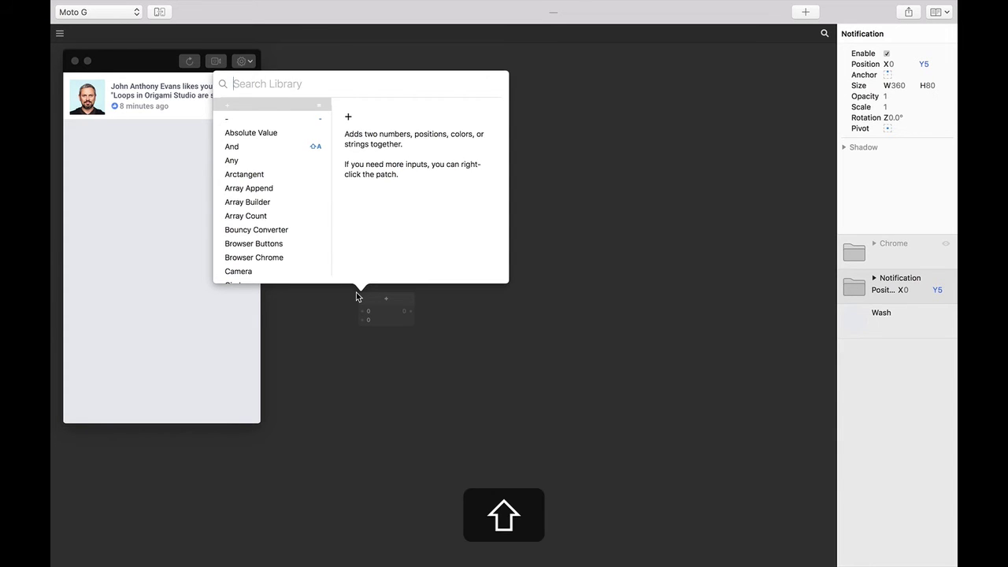
text(*)
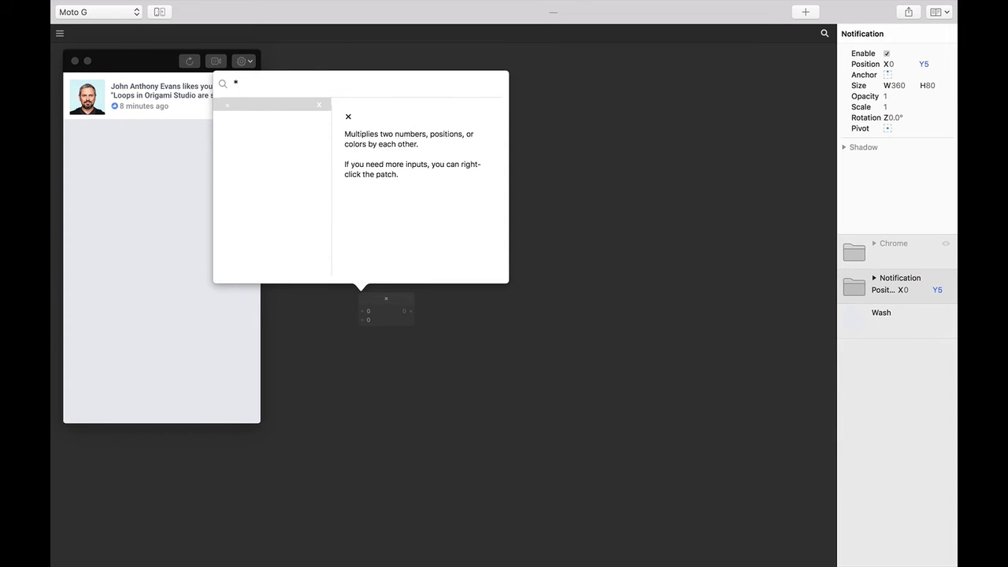
key(Return)
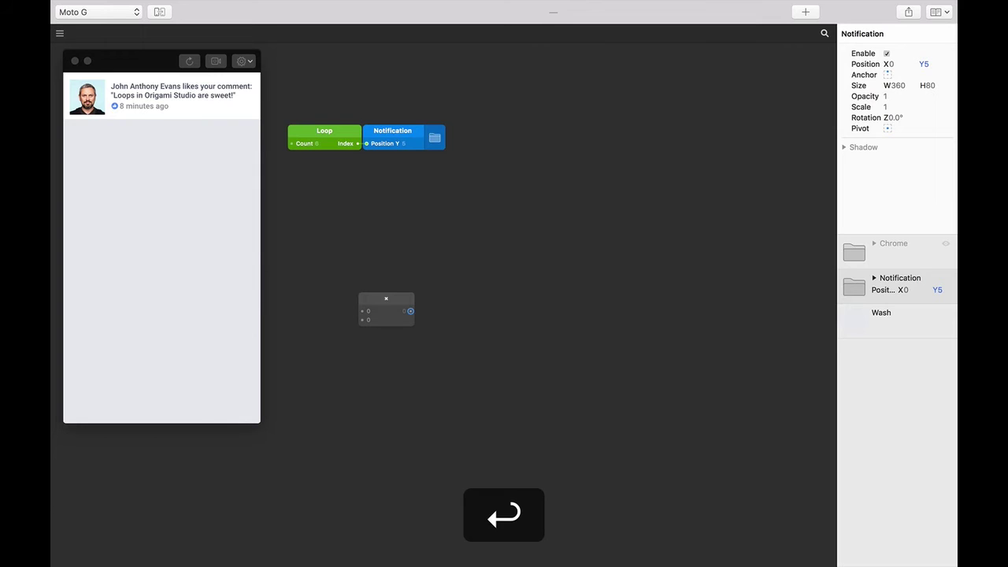
drag(390, 297, 367, 180)
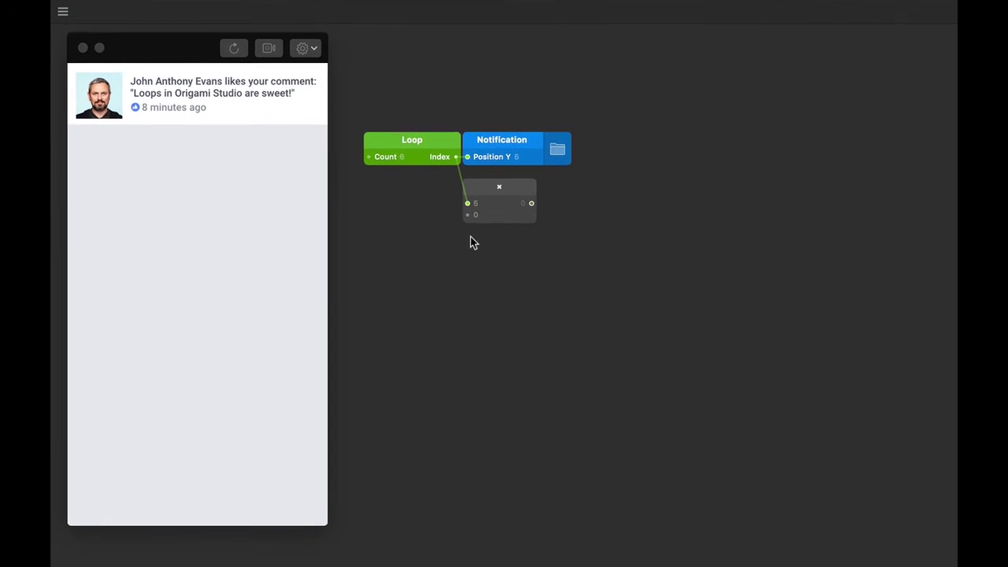
click(379, 191)
text(80)
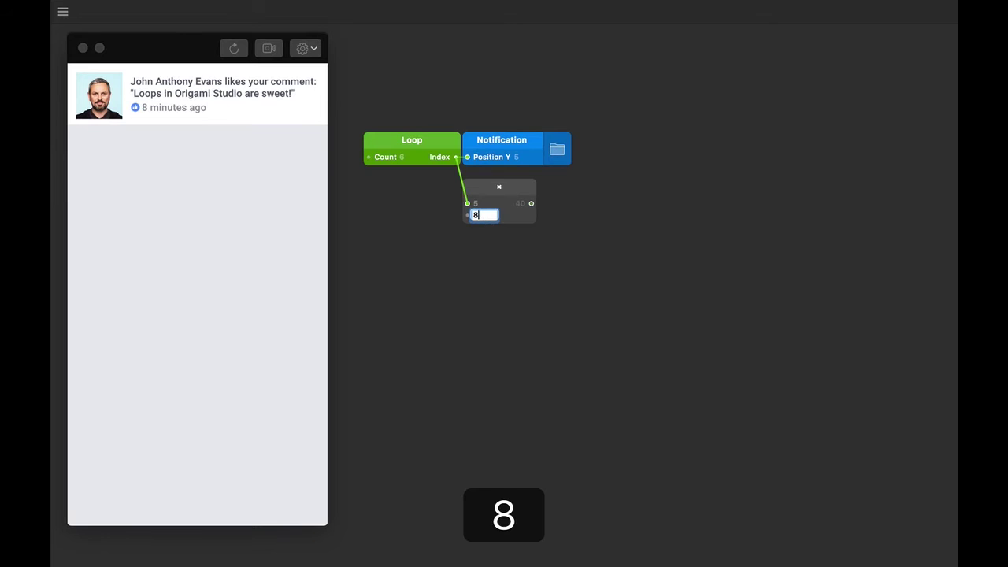
click(516, 296)
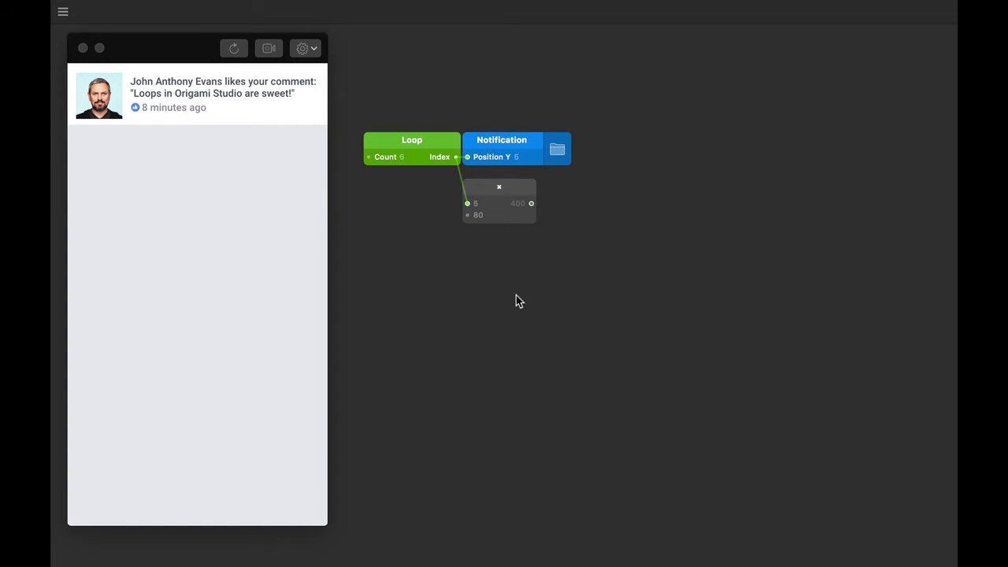
drag(533, 202, 564, 192)
click(549, 204)
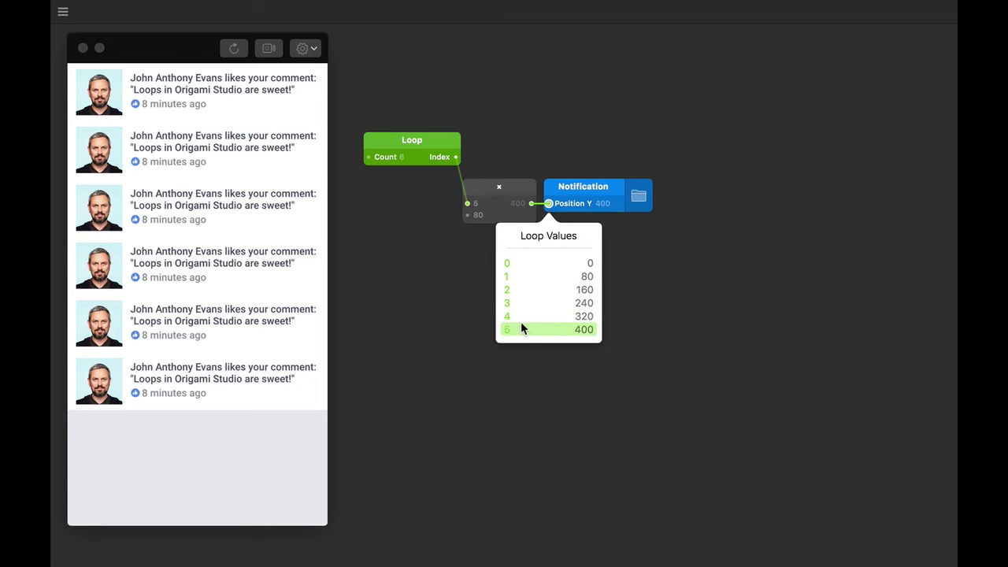
drag(479, 219, 528, 215)
mouse_move(531, 207)
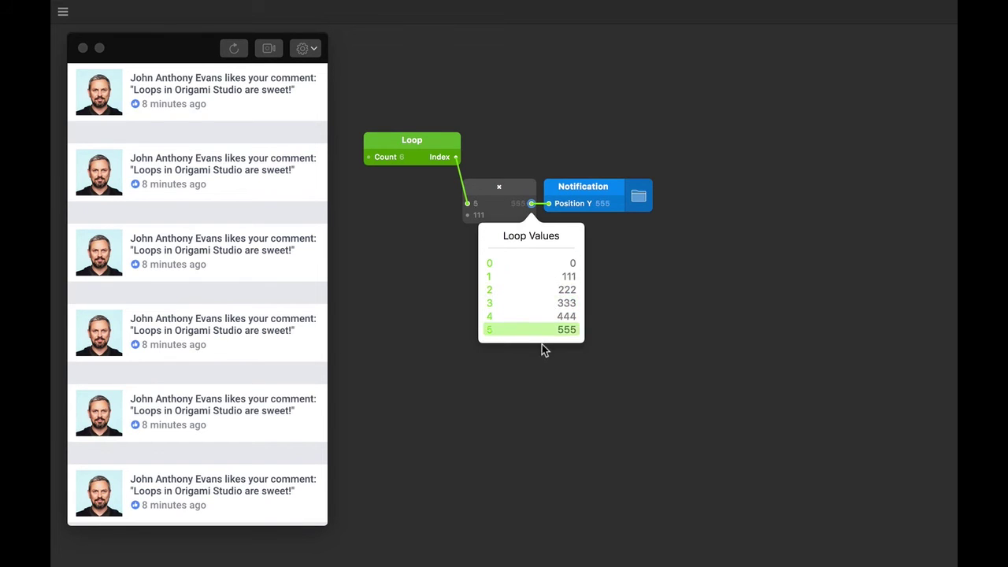
key(super+z)
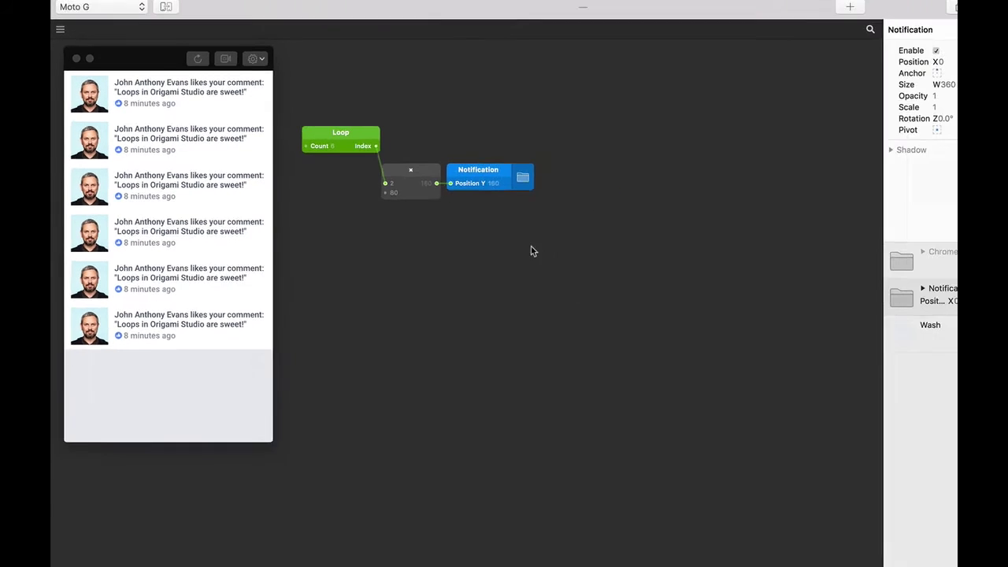
Move the multiply and Notification patches level with the Loop and unhide the Chrome layer
drag(534, 251, 401, 128)
click(550, 226)
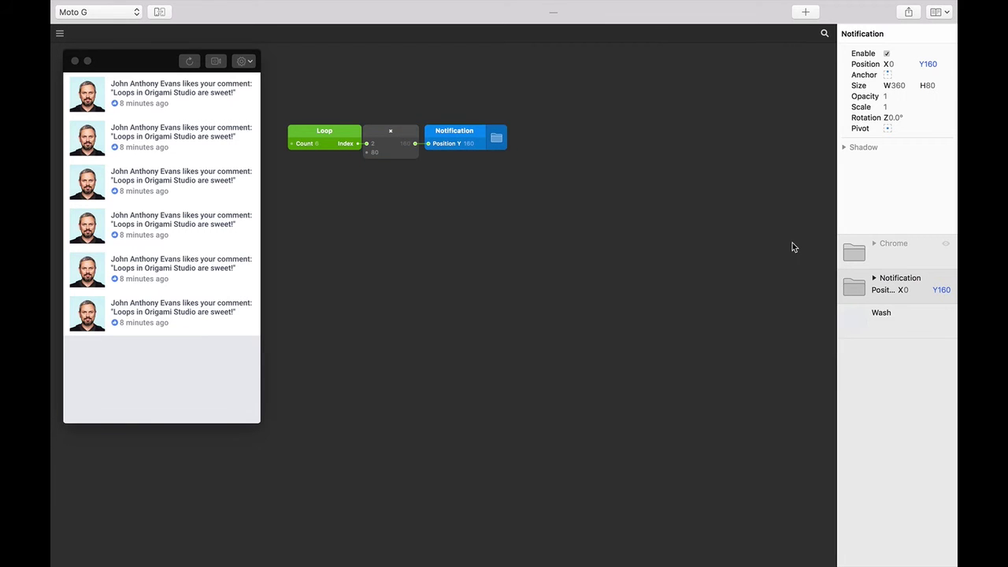
click(946, 245)
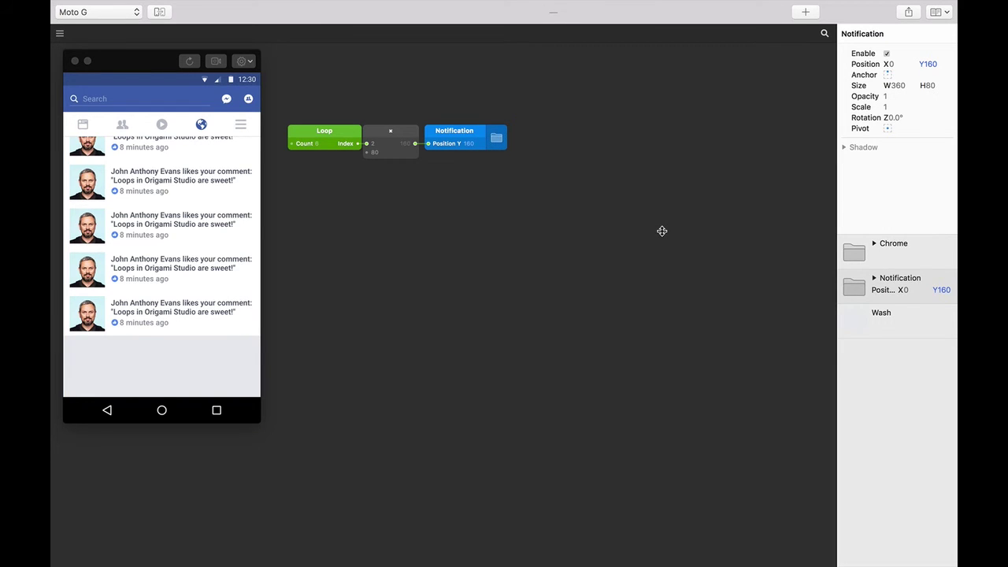
Add an addition patch and place it between the multiply and Notification patches
double_click(560, 231)
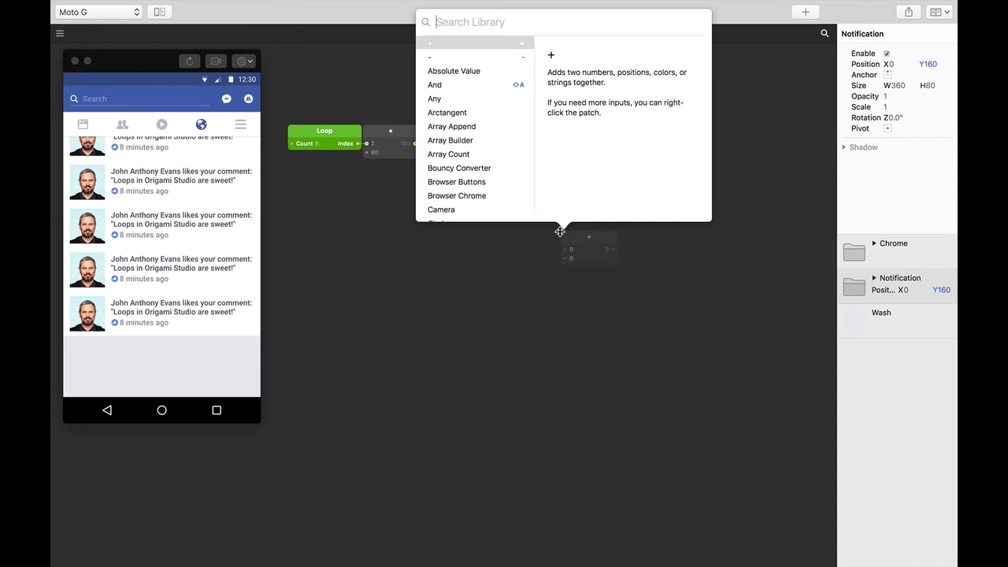
text(+)
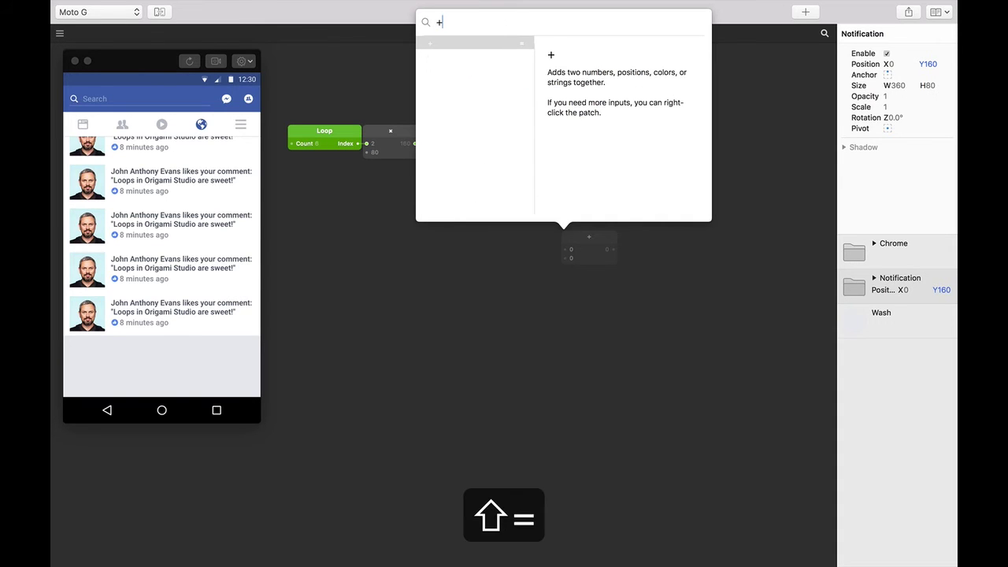
key(Return)
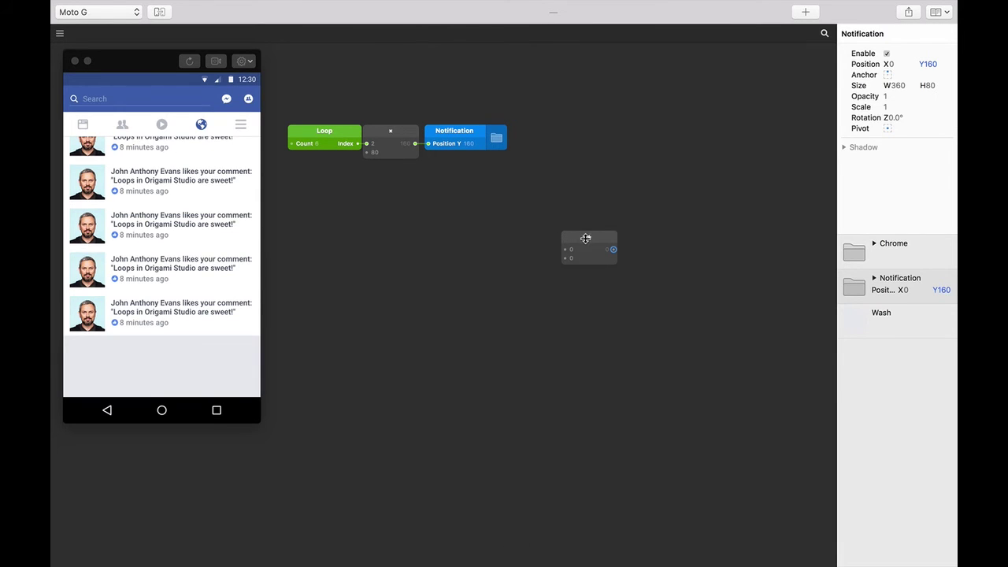
drag(608, 241, 560, 141)
drag(439, 176, 439, 133)
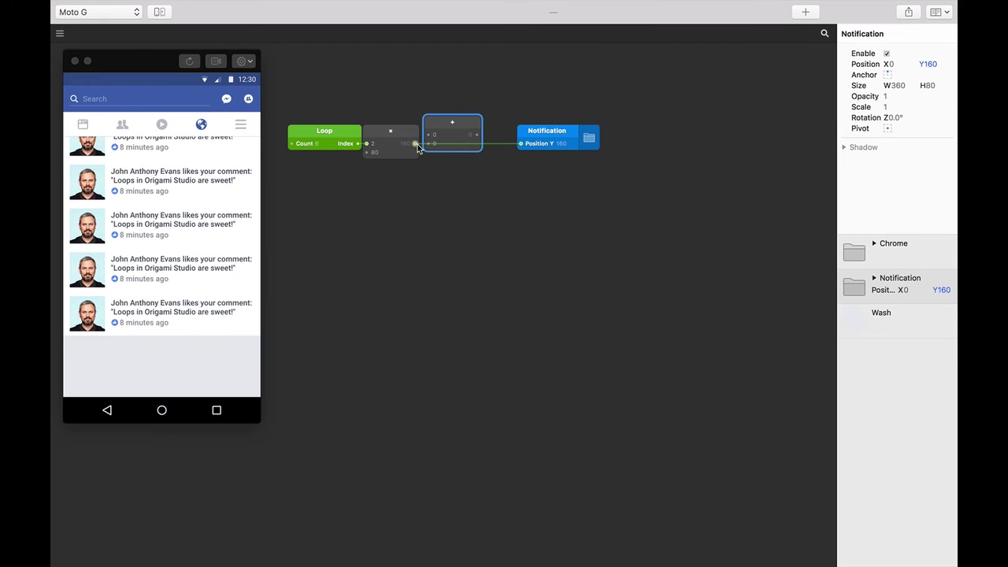
click(416, 145)
Route multiply into the add patch, align Notification beside it, and start raising the offset
drag(428, 135, 521, 147)
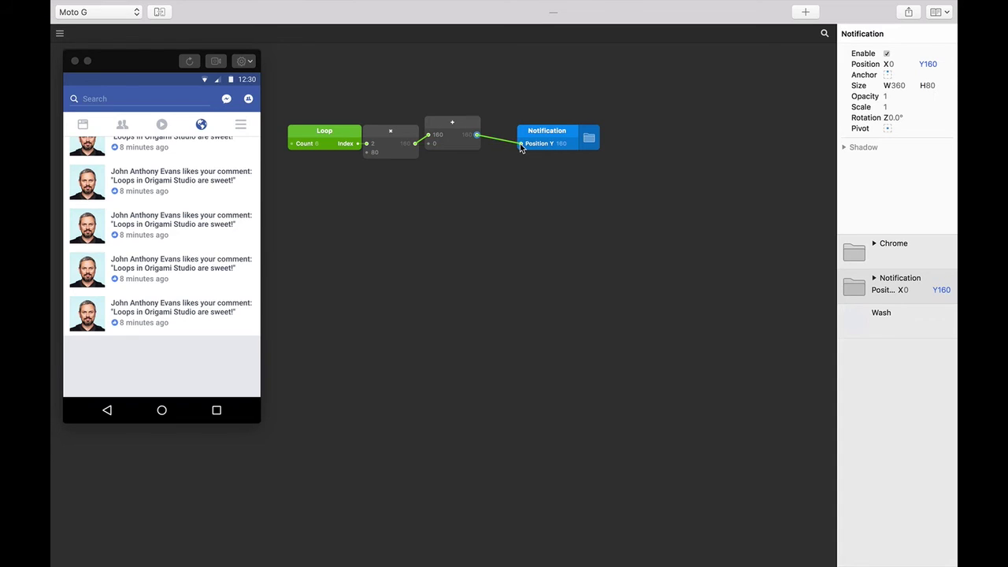
drag(458, 124, 459, 131)
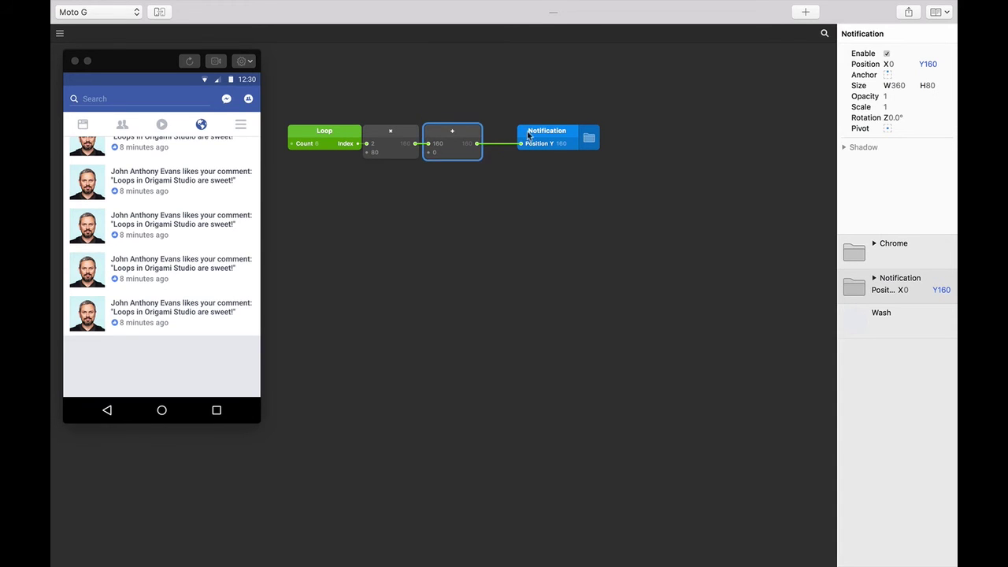
drag(539, 132, 506, 132)
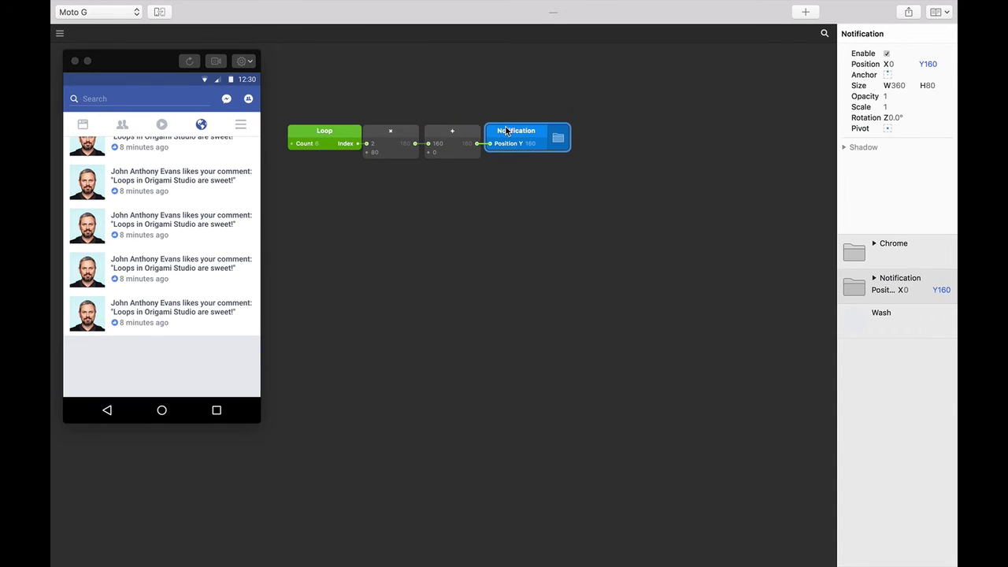
click(513, 176)
drag(440, 153, 530, 162)
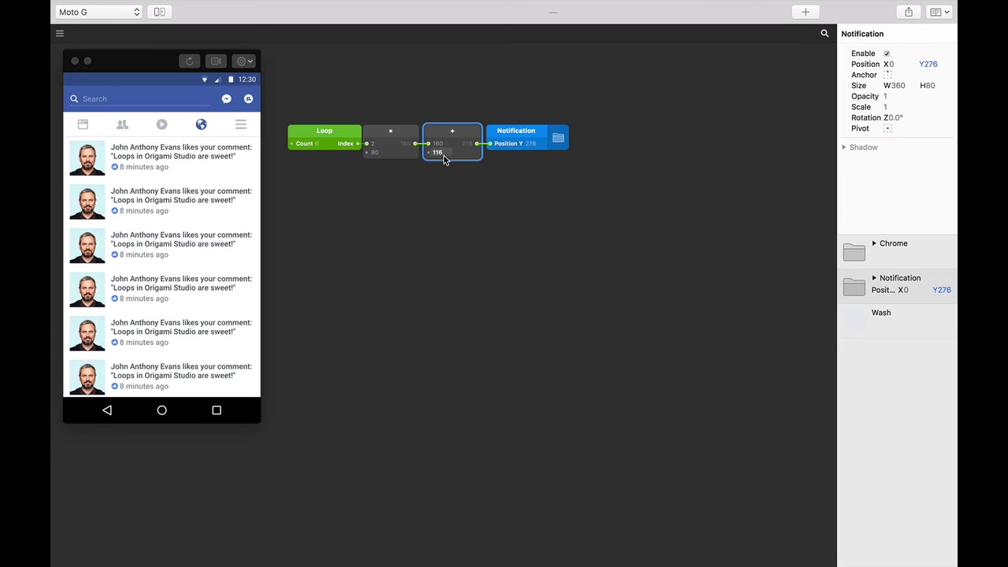
Verify the add output with offset 116 runs rows from Y 116 to 516 across loop indices 0–5
click(452, 181)
mouse_move(474, 144)
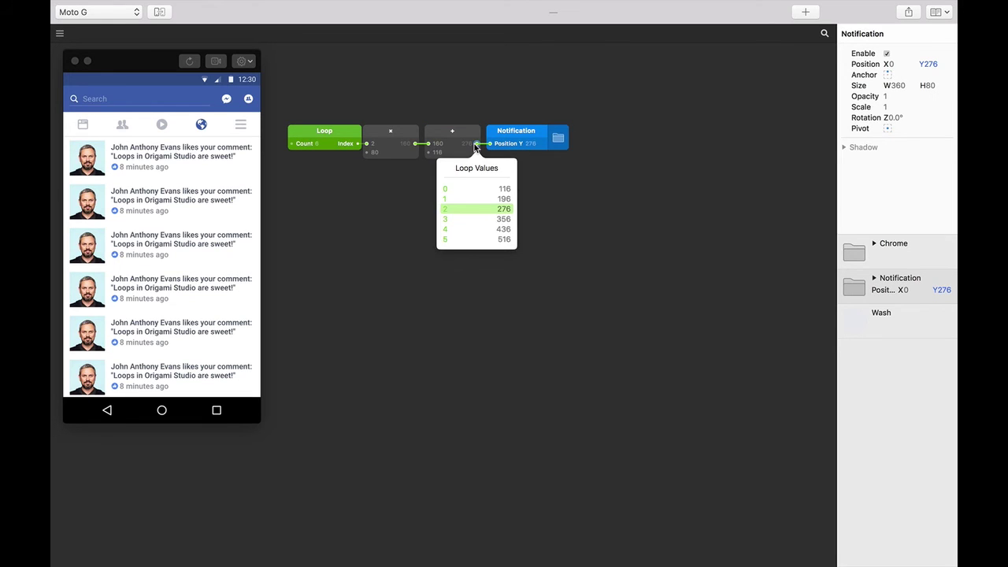
click(475, 190)
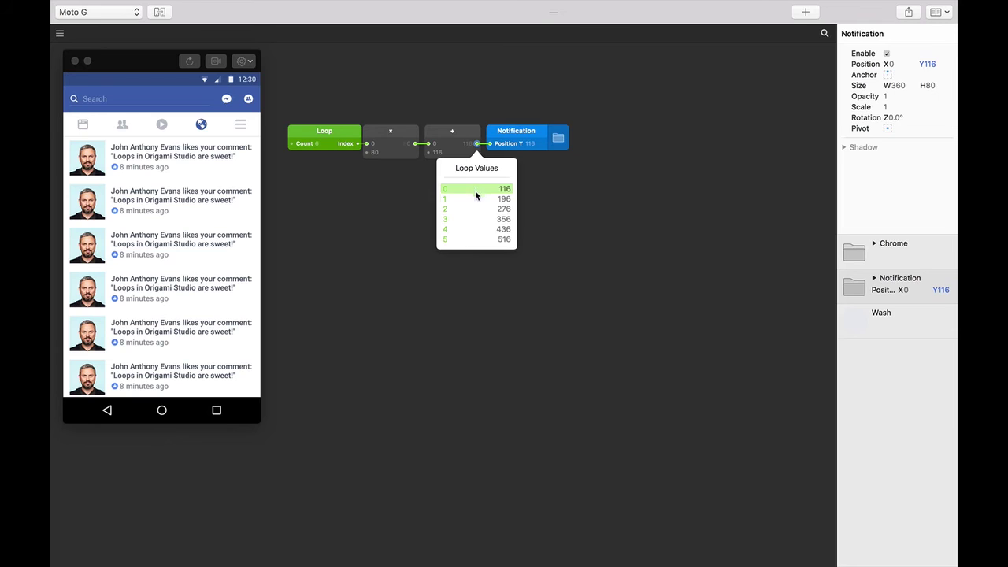
click(477, 219)
click(476, 239)
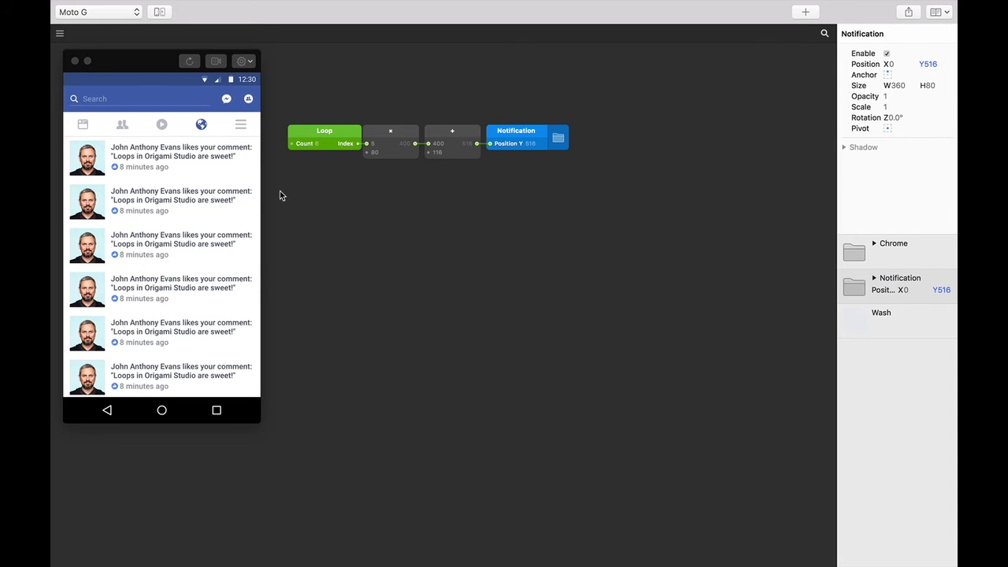
click(126, 313)
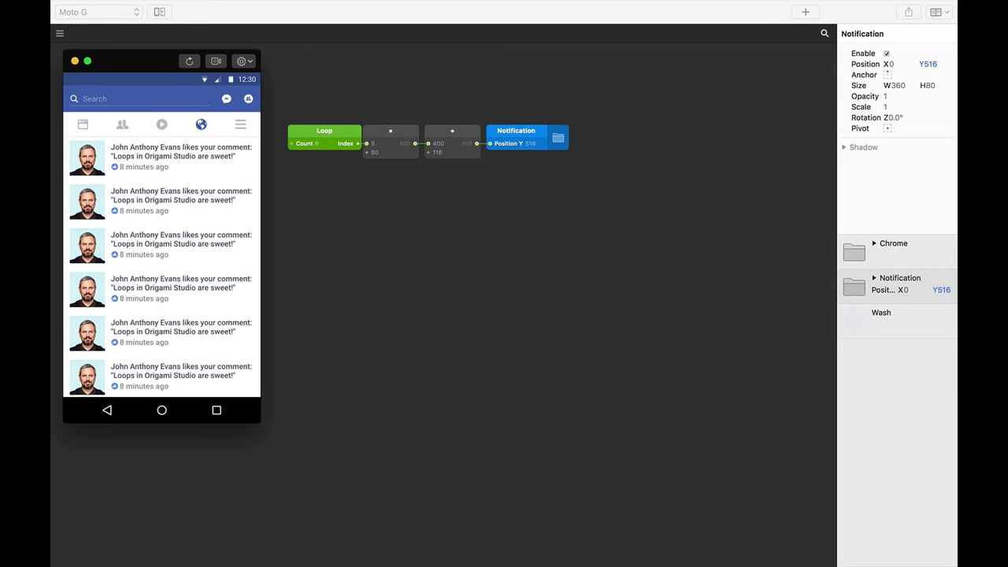
Bring the Profile Pictures folder from the desktop Space onto the Origami canvas as a Loop Builder
key(ctrl+Left)
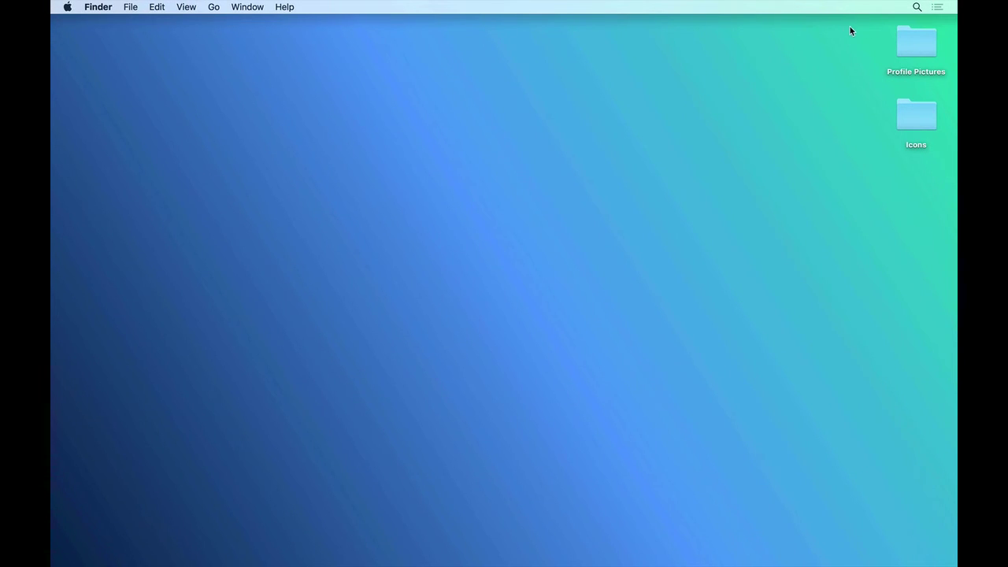
drag(911, 43, 399, 263)
key(ctrl+Right)
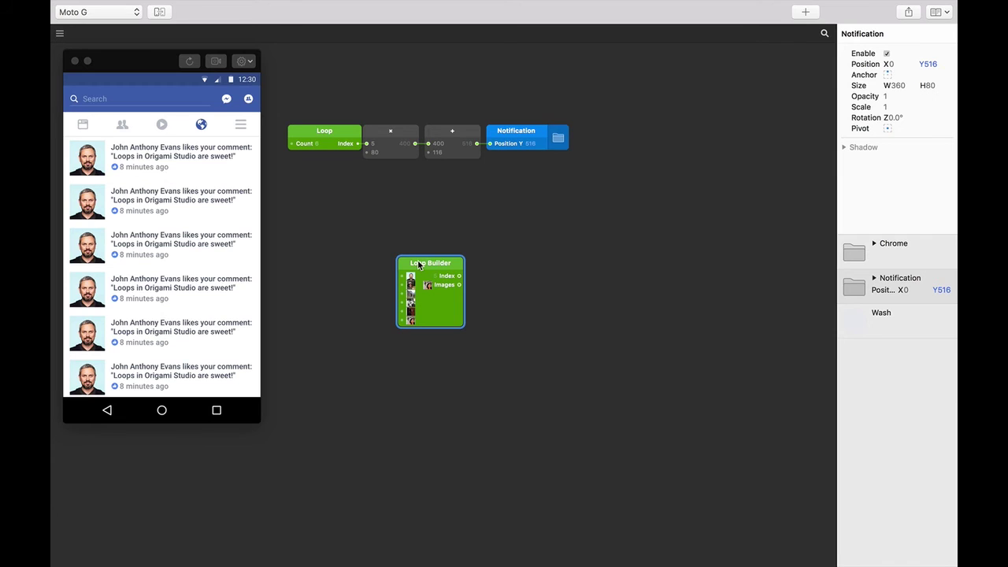
Position the profile-image Loop Builder under the Loop patch and check its image values
drag(423, 266, 323, 213)
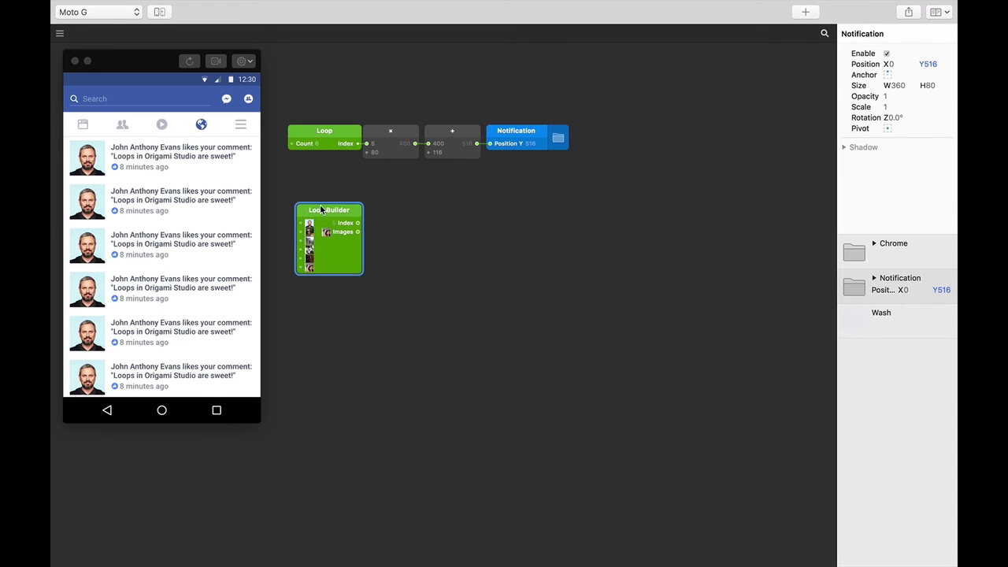
click(360, 233)
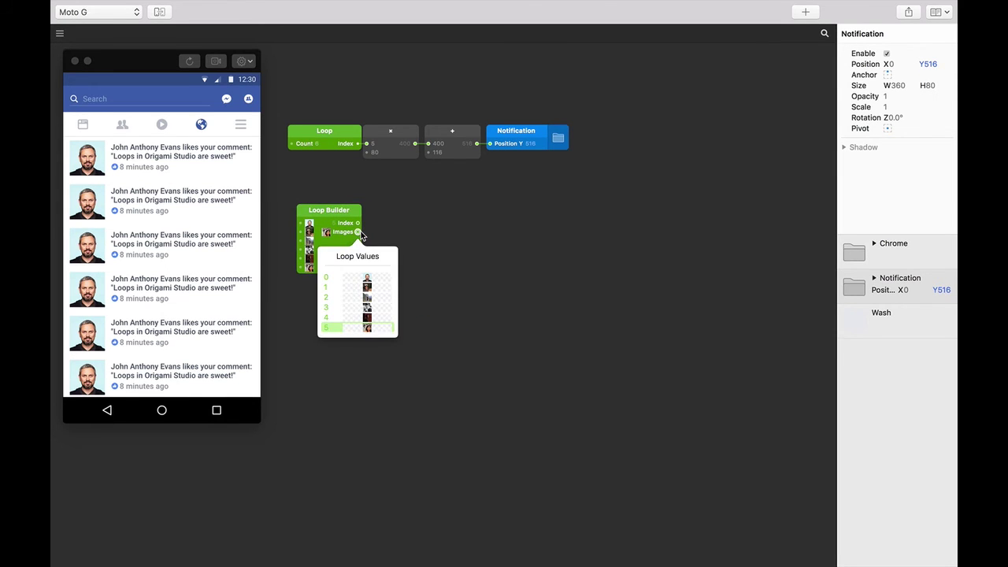
click(745, 268)
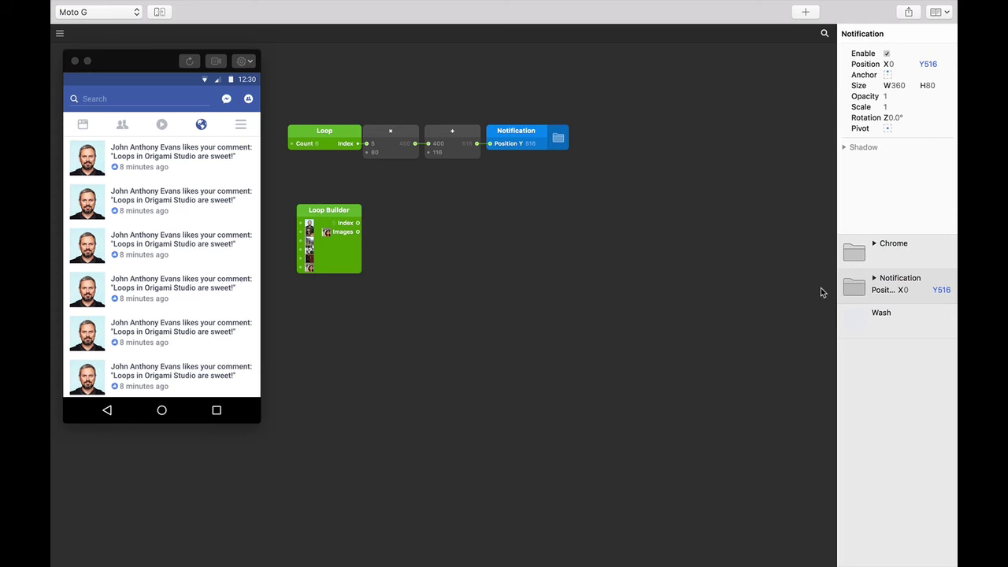
Wire the Loop Builder's Images output to the Profile Picture layer's Image property
click(873, 278)
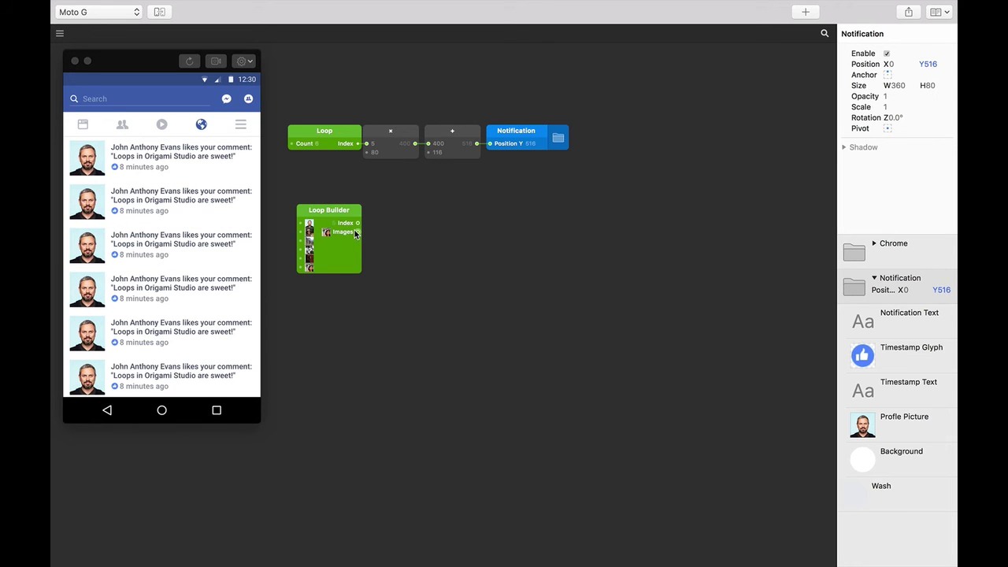
drag(356, 234, 884, 520)
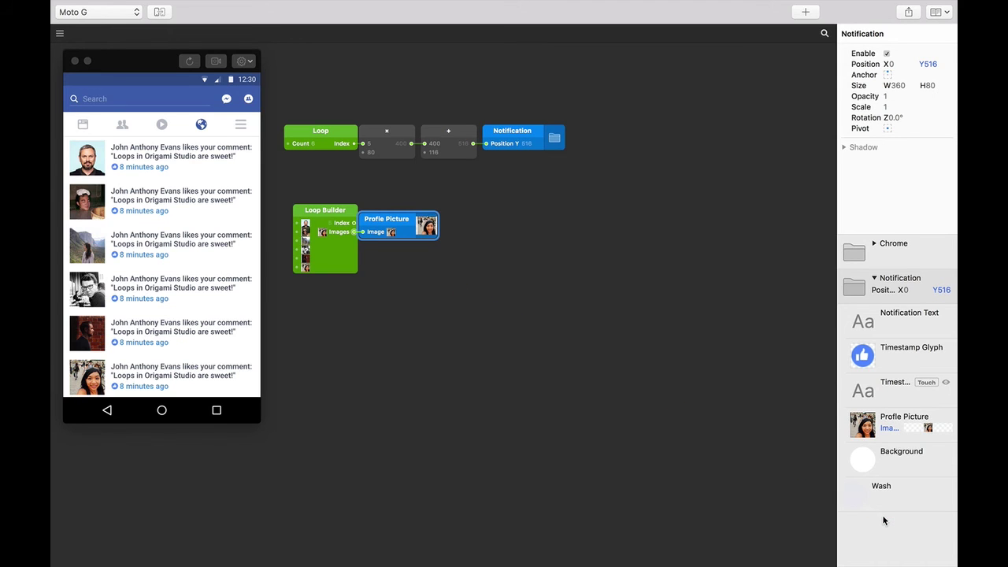
click(897, 417)
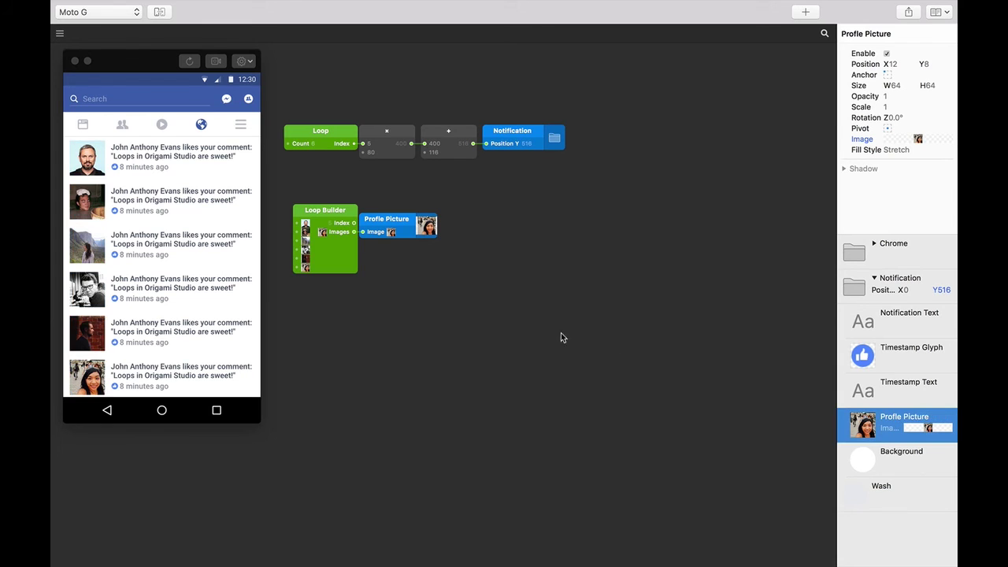
click(360, 229)
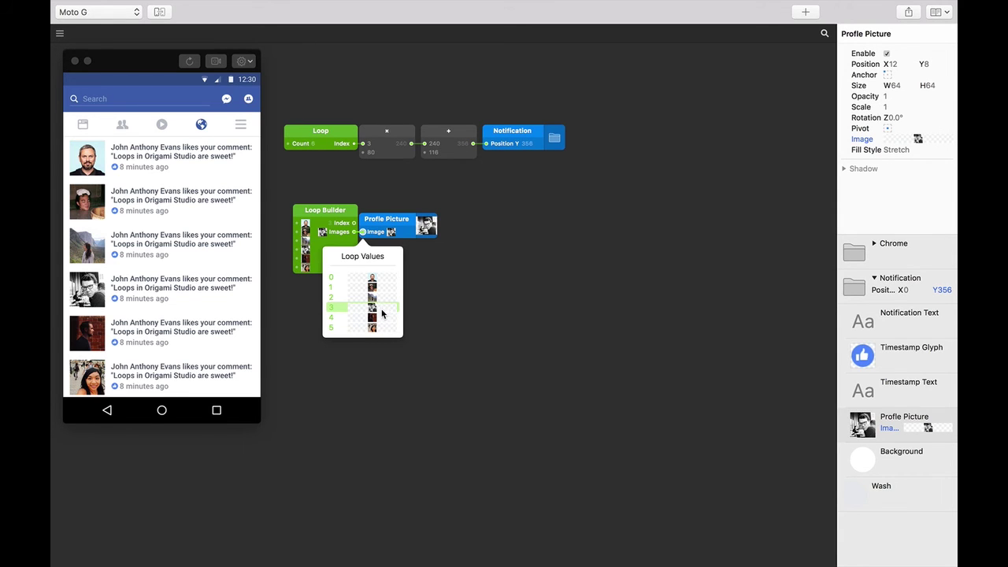
mouse_move(880, 316)
click(454, 355)
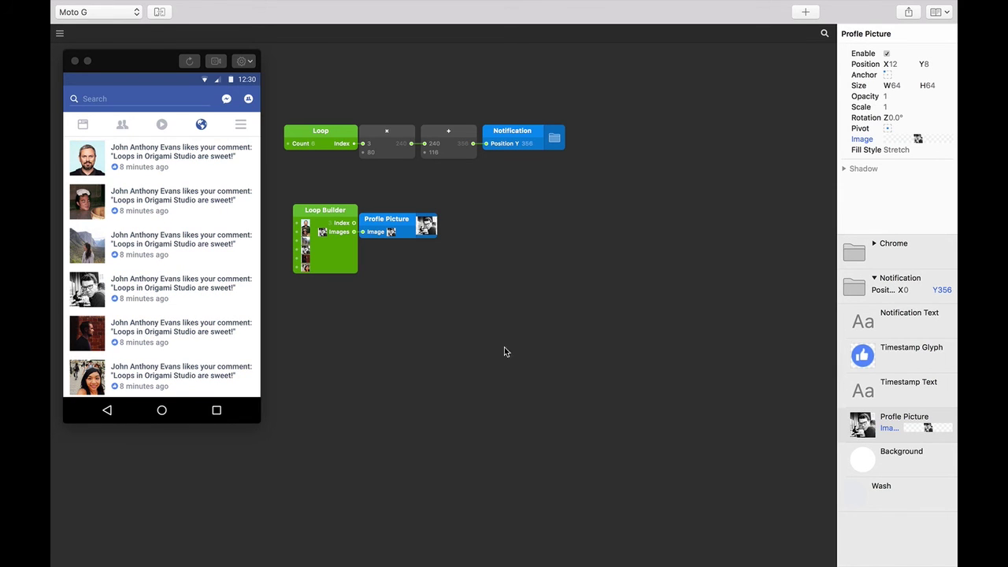
Bring the Icons folder into Origami as a Loop Builder placed below the first one
click(900, 361)
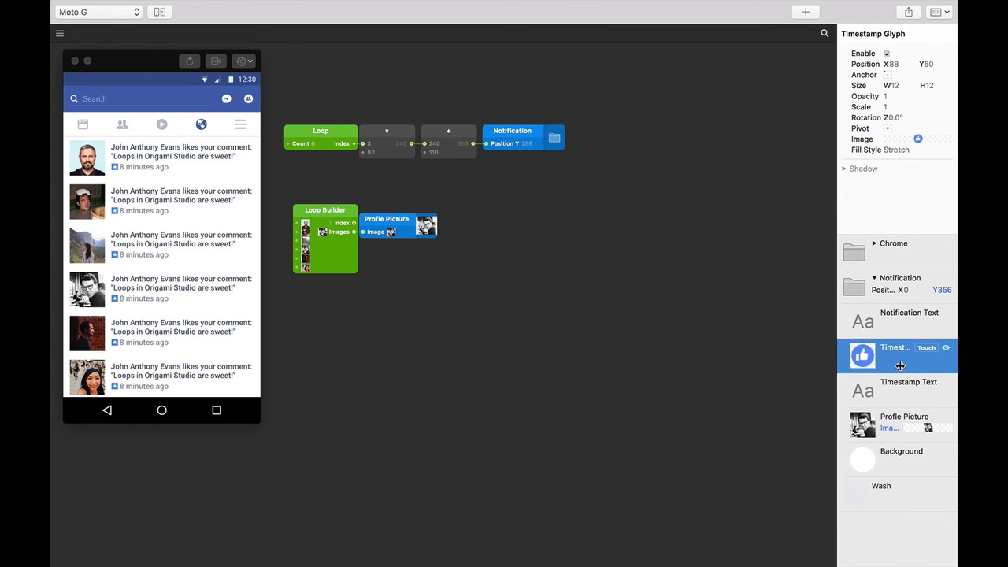
click(715, 247)
key(ctrl+Left)
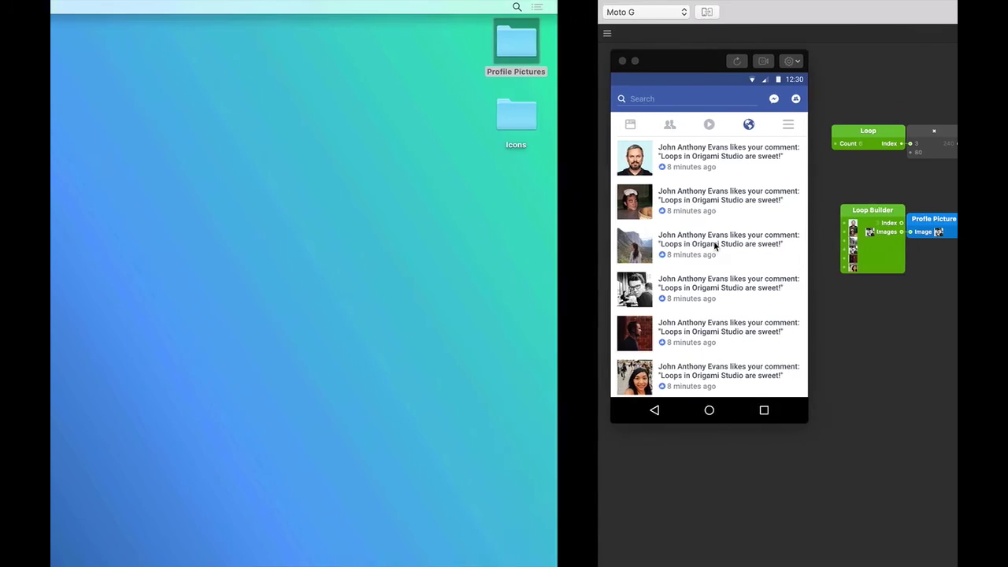
drag(910, 120, 410, 293)
key(ctrl+Right)
drag(472, 280, 344, 290)
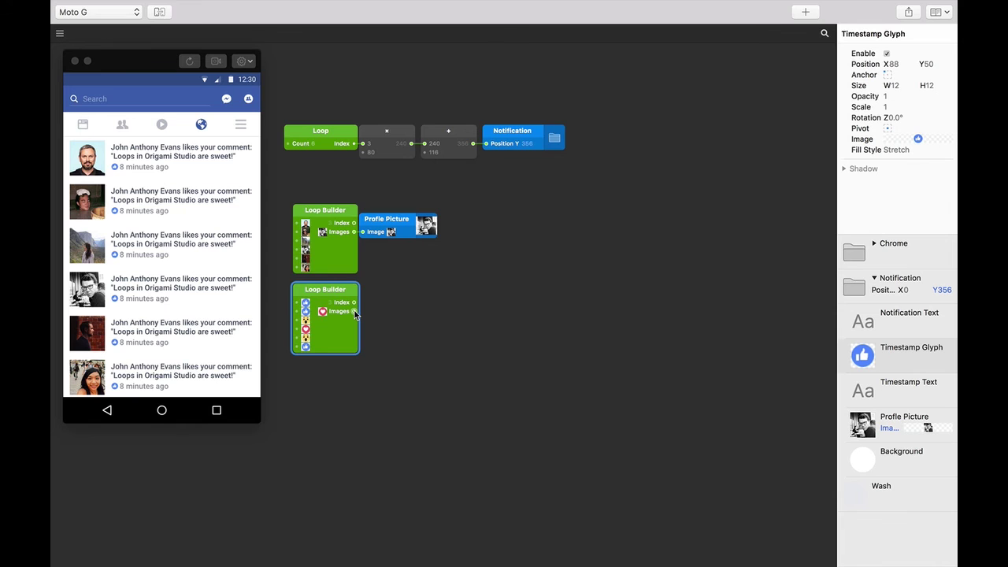
Connect the icons Loop Builder's Images to the Timestamp Glyph layer's Image
drag(354, 312, 866, 139)
click(583, 274)
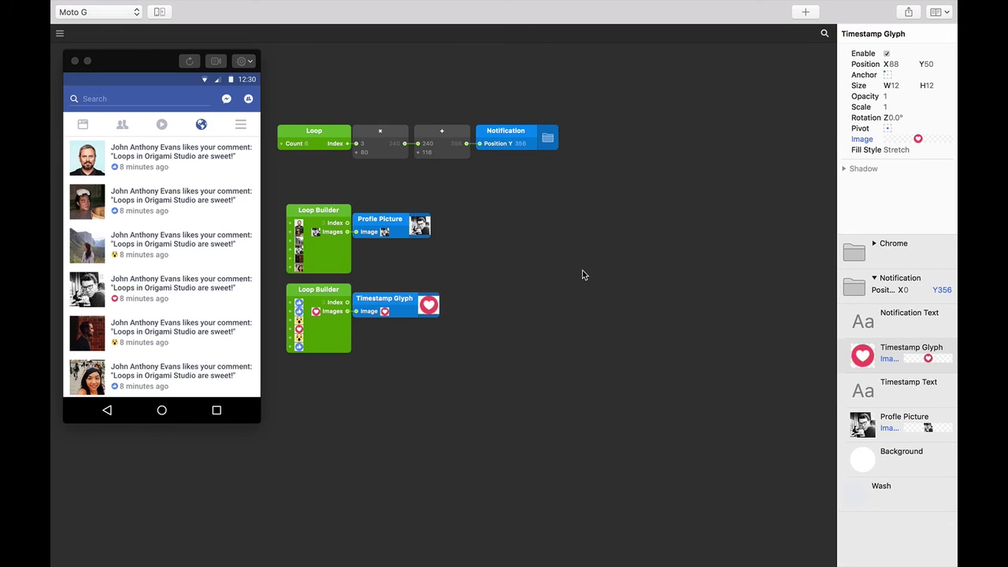
mouse_move(357, 312)
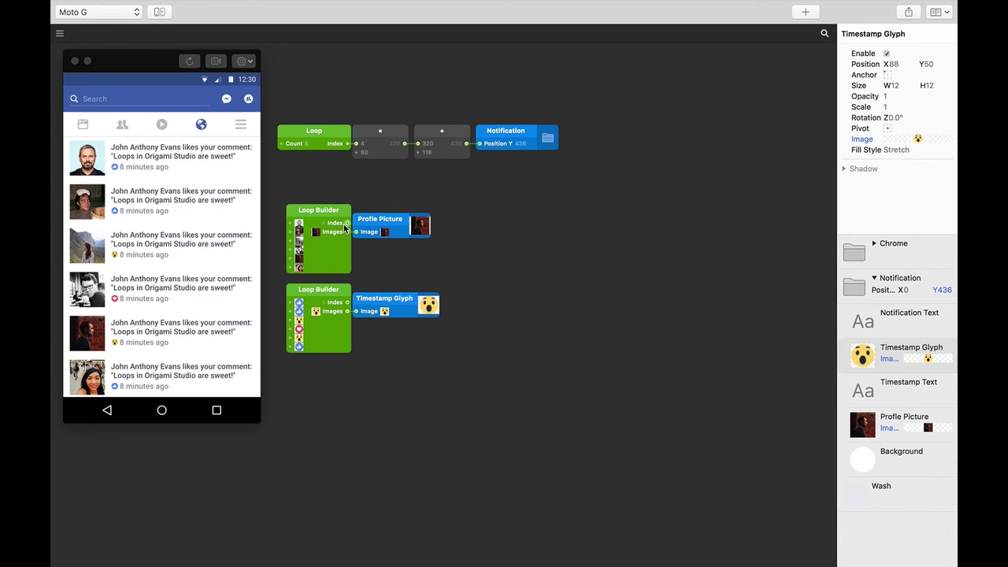
Search the patch library for 'loop' and add a Loop Builder patch to the graph
double_click(514, 255)
click(557, 360)
key(super+Return)
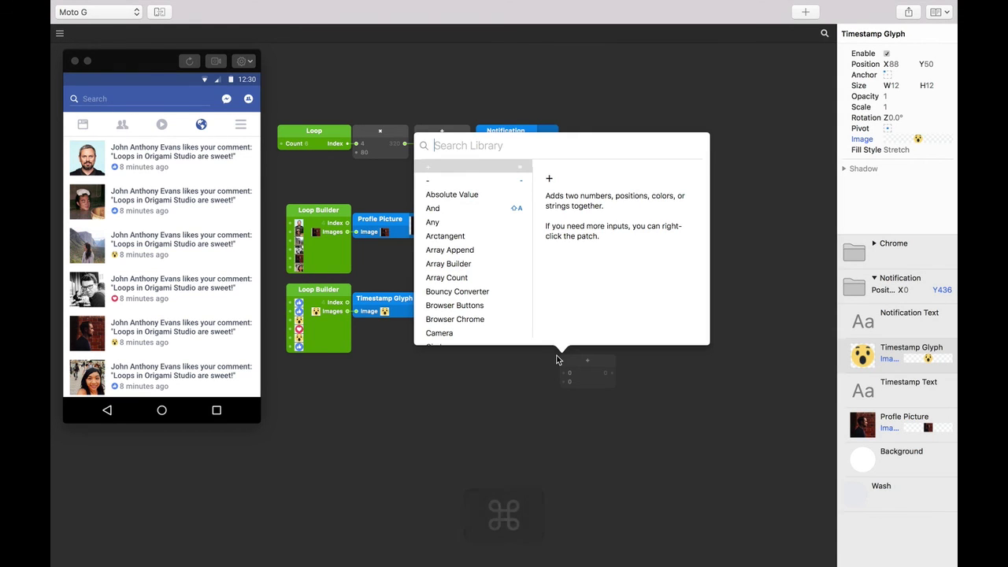
text(loop)
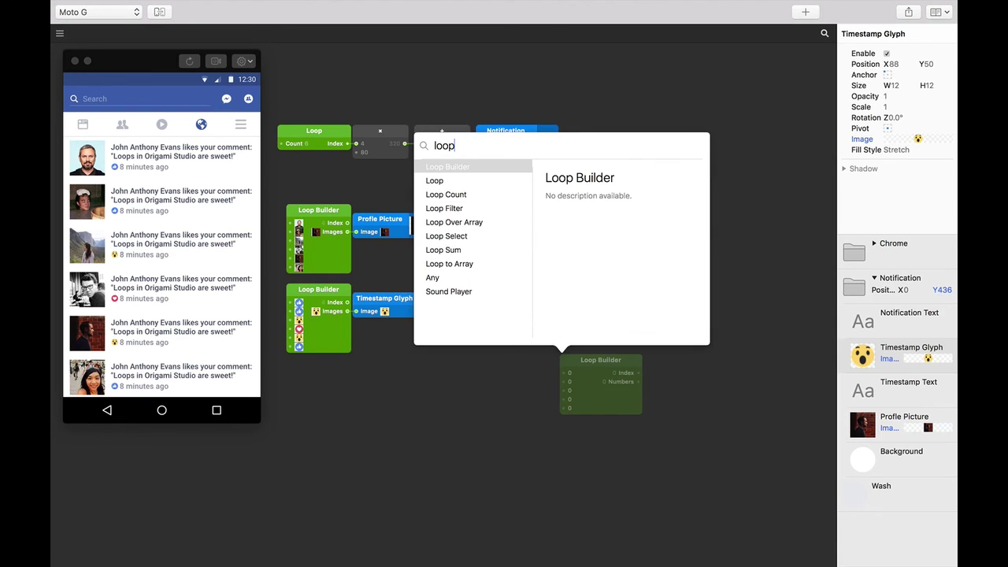
key(Return)
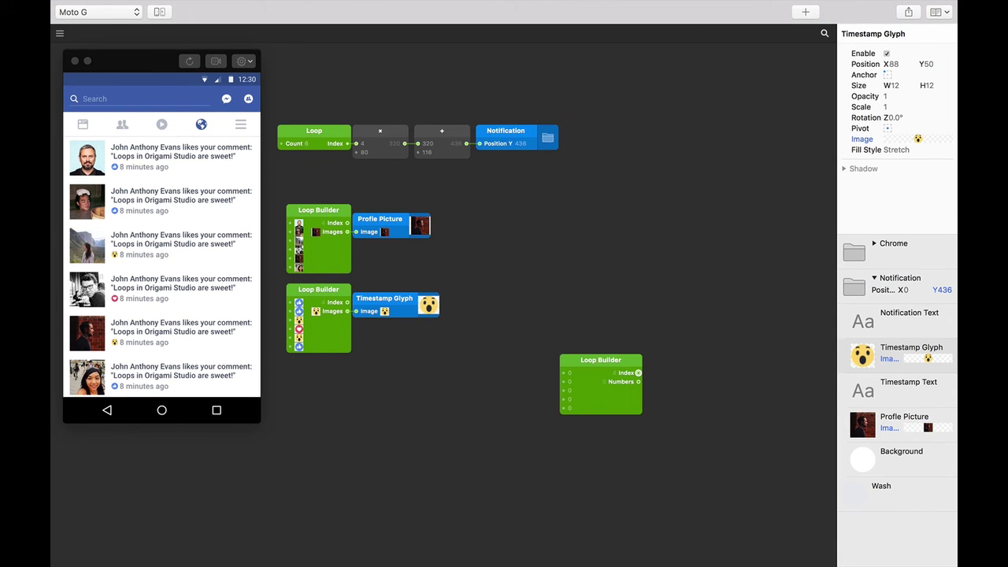
drag(601, 357, 533, 239)
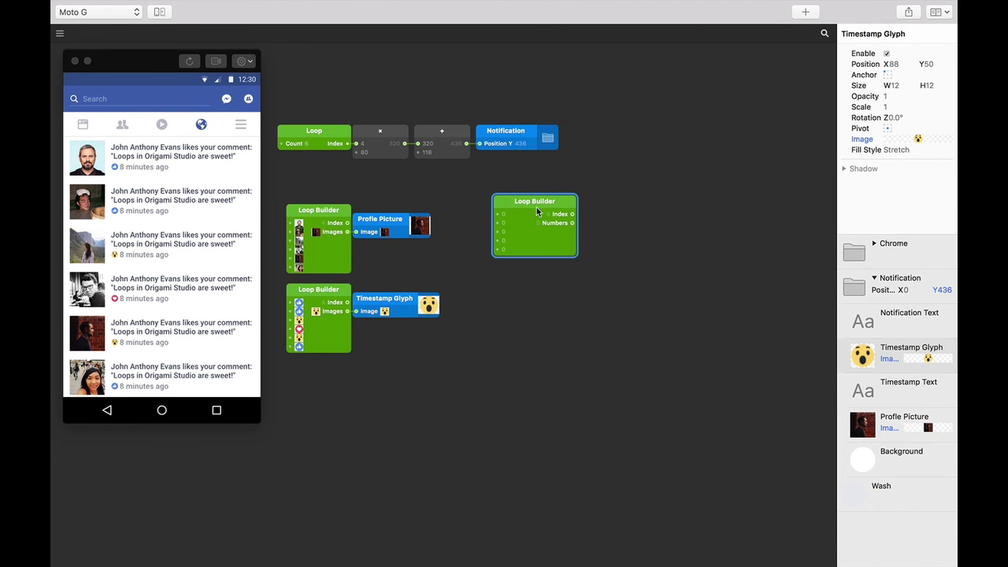
Give the Loop Builder 6 inputs and Text type, placing it below the other two
key(ctrl)
ctrl+click(533, 241)
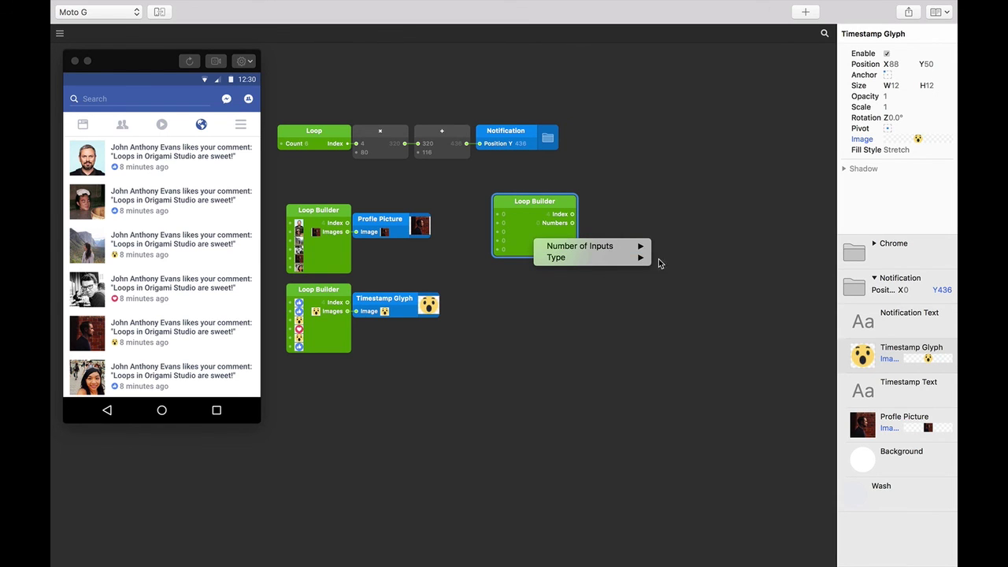
click(667, 260)
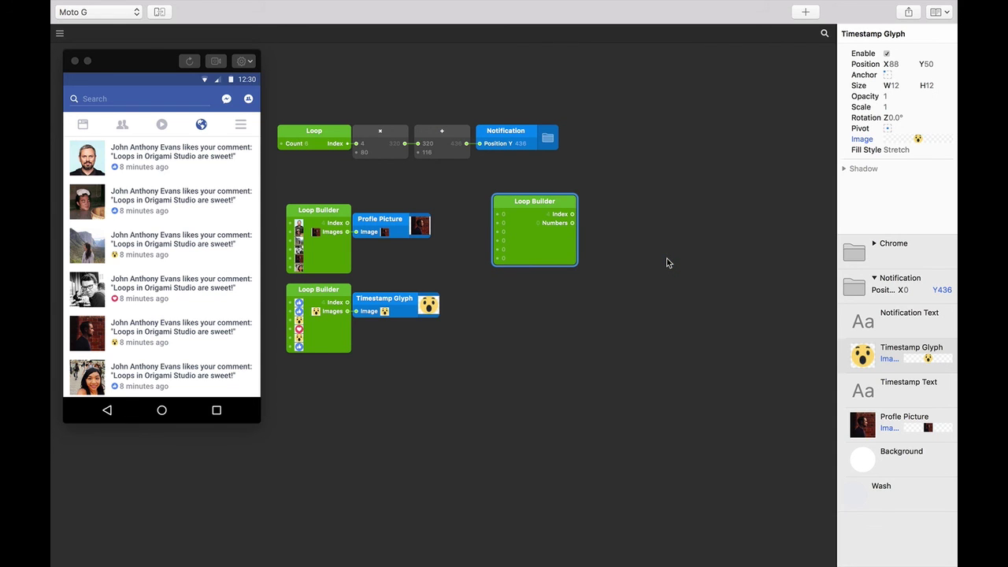
ctrl+click(552, 243)
mouse_move(570, 262)
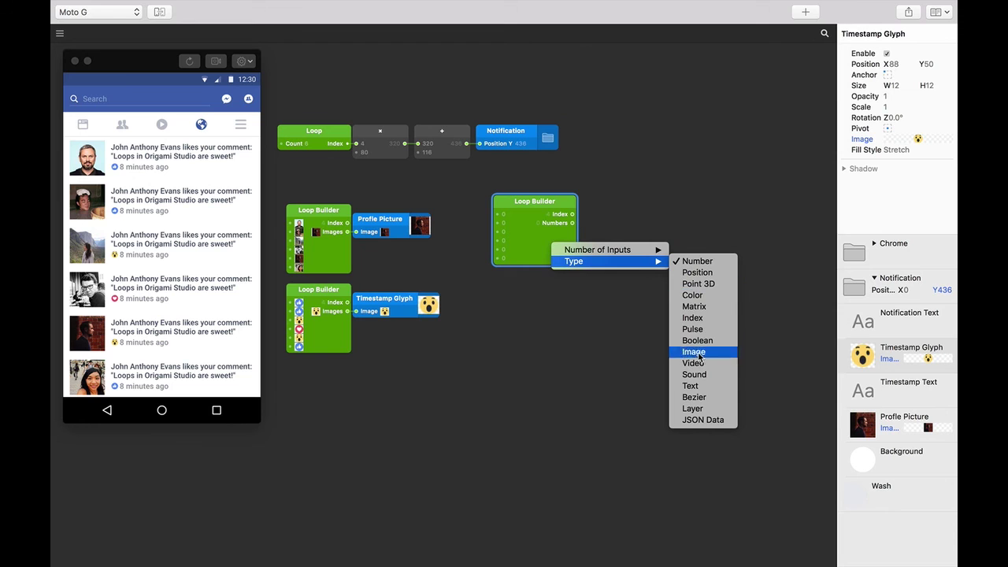
click(694, 386)
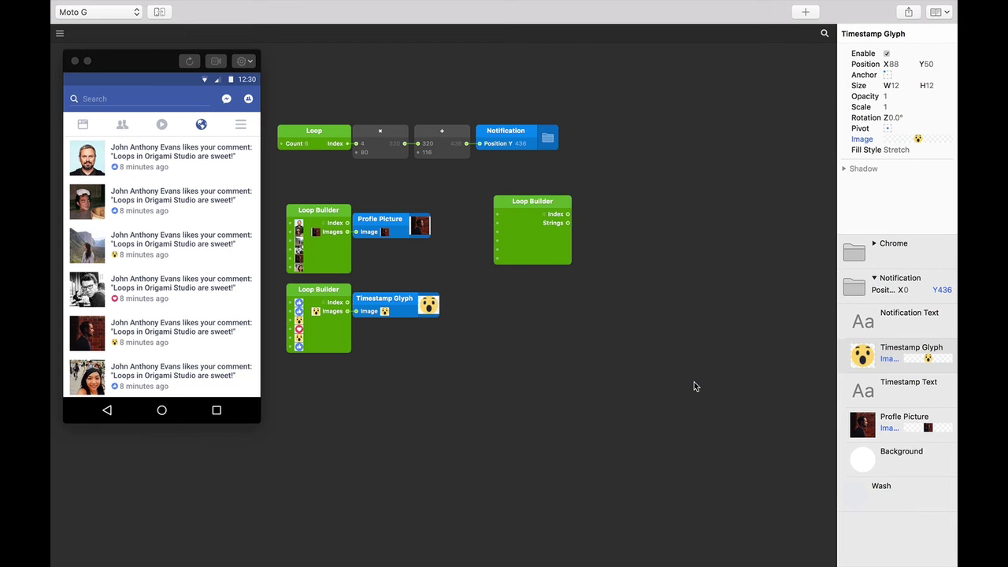
drag(555, 204, 357, 371)
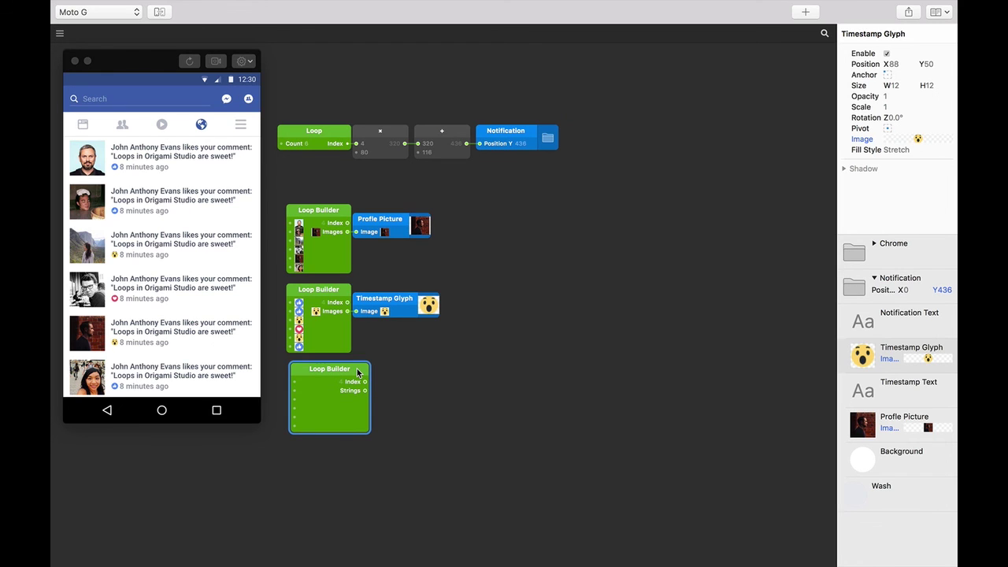
Connect the text Loop Builder's Strings output to the Notification Text layer's Text property
click(393, 387)
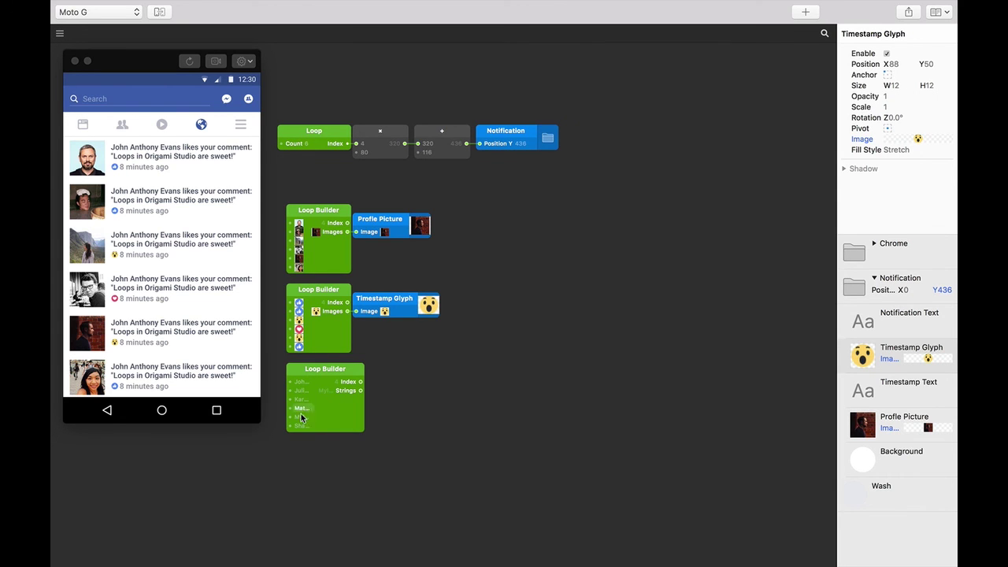
click(903, 330)
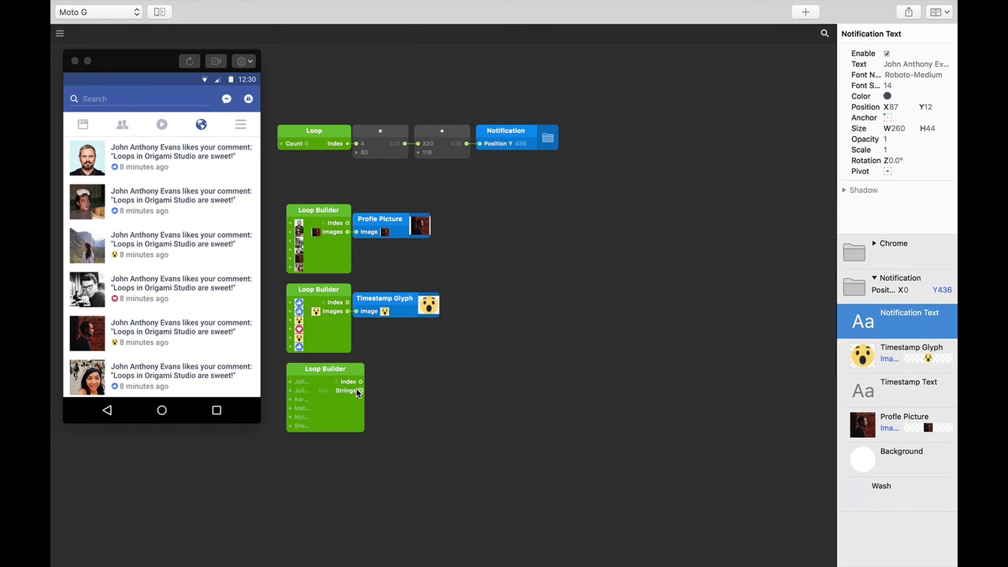
drag(357, 392, 860, 66)
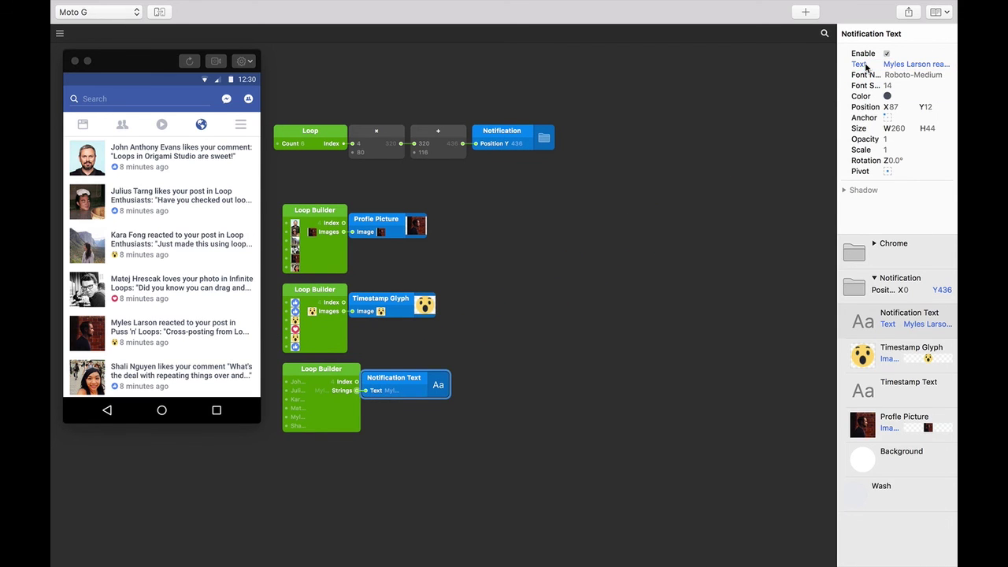
click(563, 300)
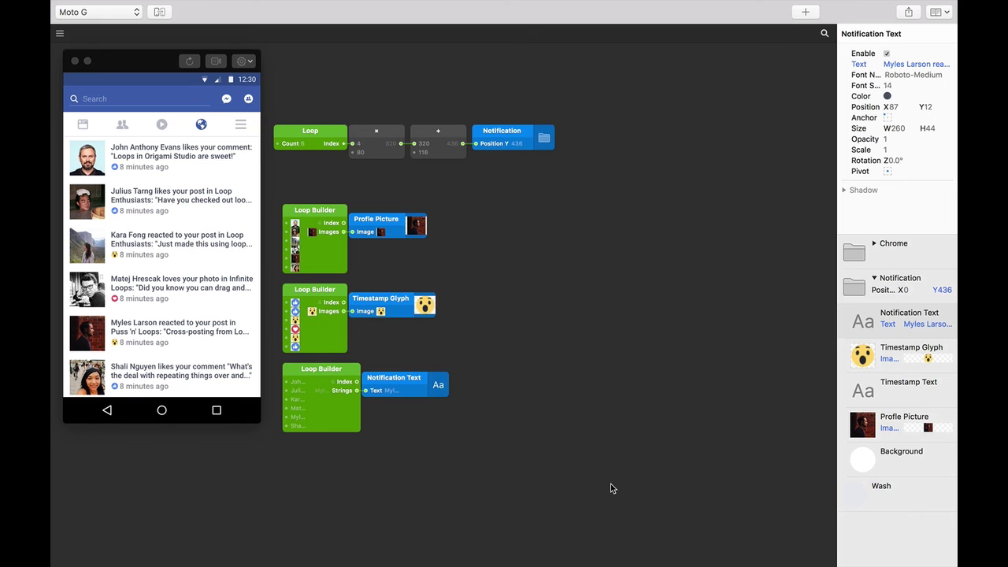
Duplicate the text Loop Builder and paste six timestamp strings into its inputs
scroll(561, 473, down, 4)
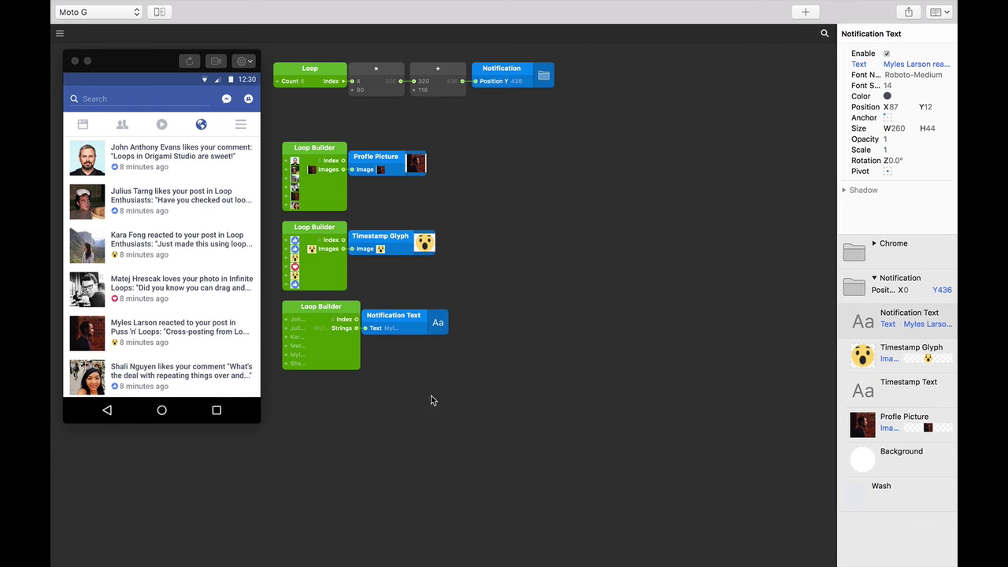
alt+click(345, 352)
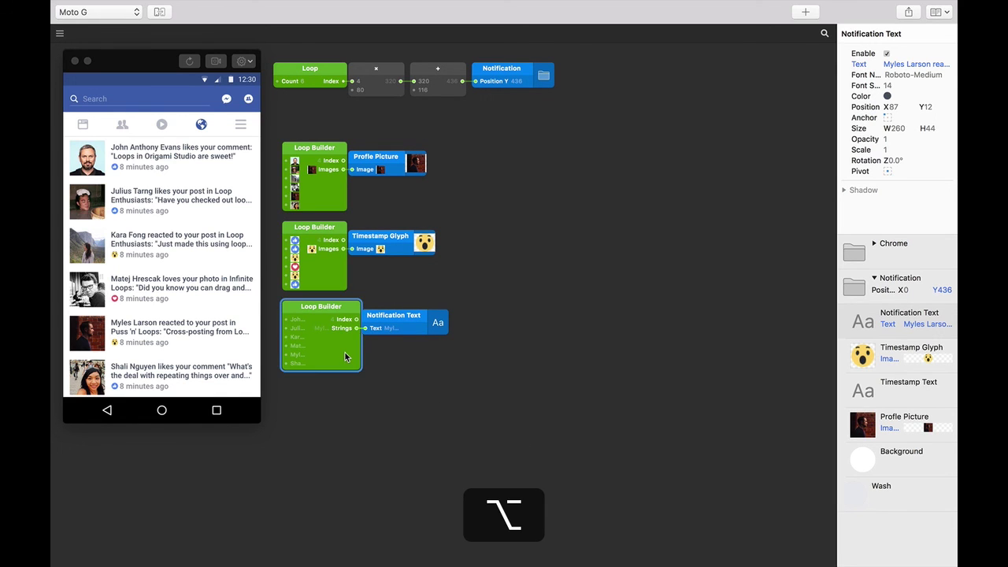
drag(345, 352, 345, 440)
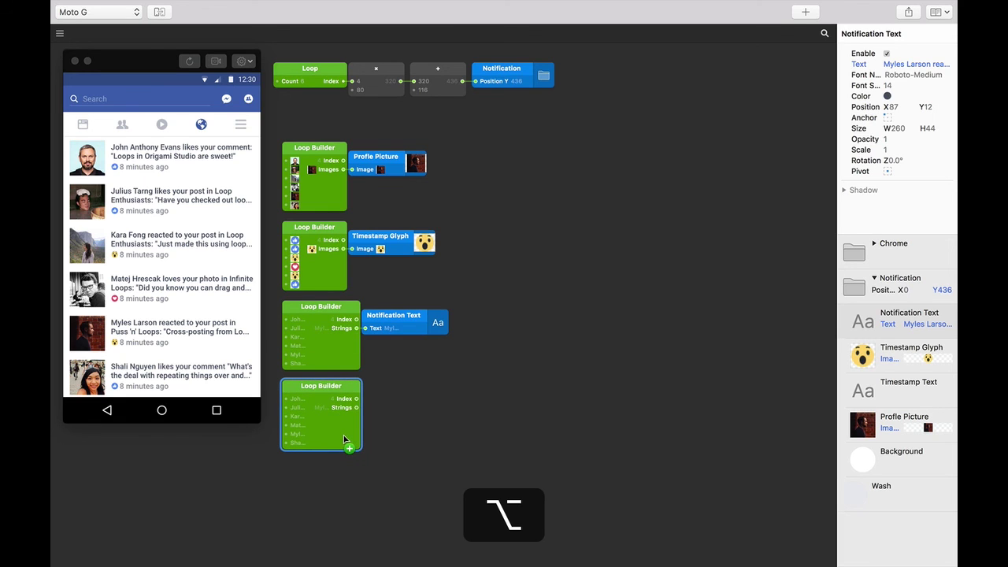
ctrl+click(343, 435)
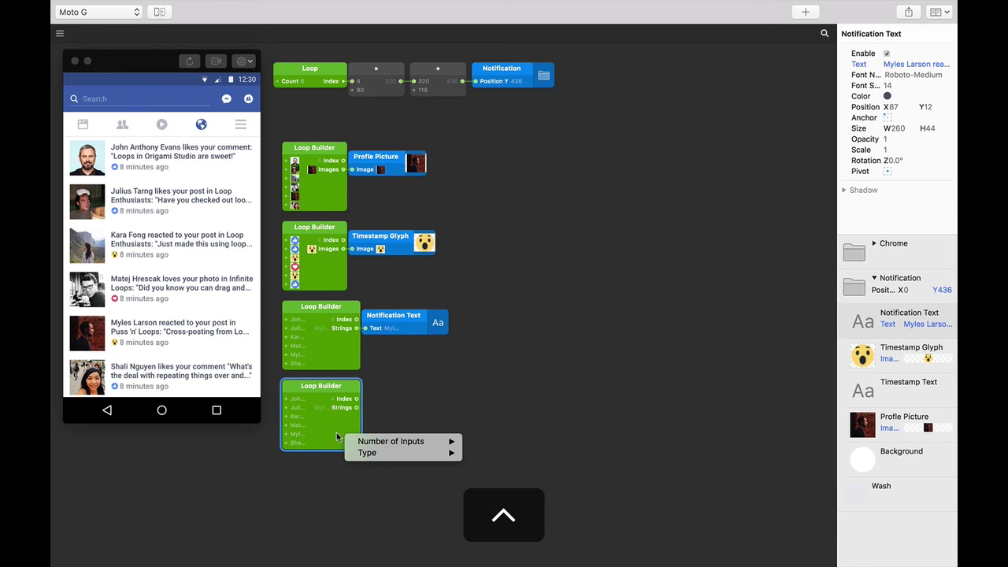
double_click(302, 396)
key(super+v)
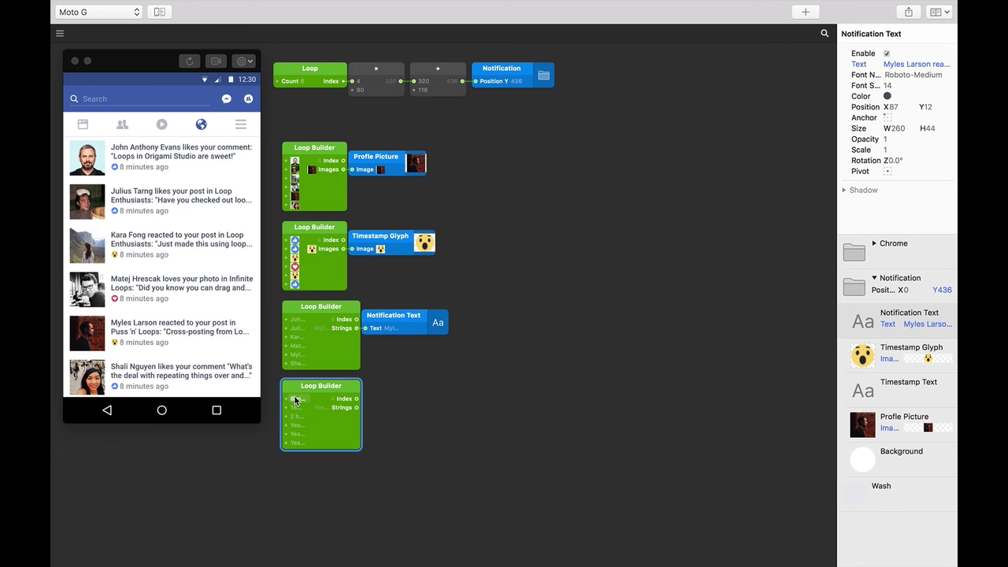
key(Return)
click(459, 423)
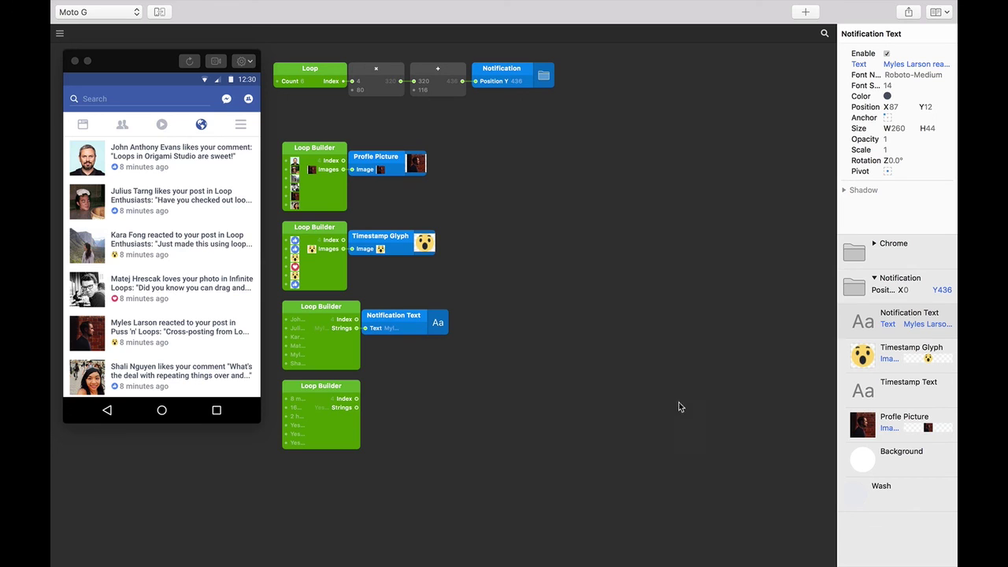
Wire the timestamp strings to Timestamp Text's Text, undoing a trial font-size change
click(898, 393)
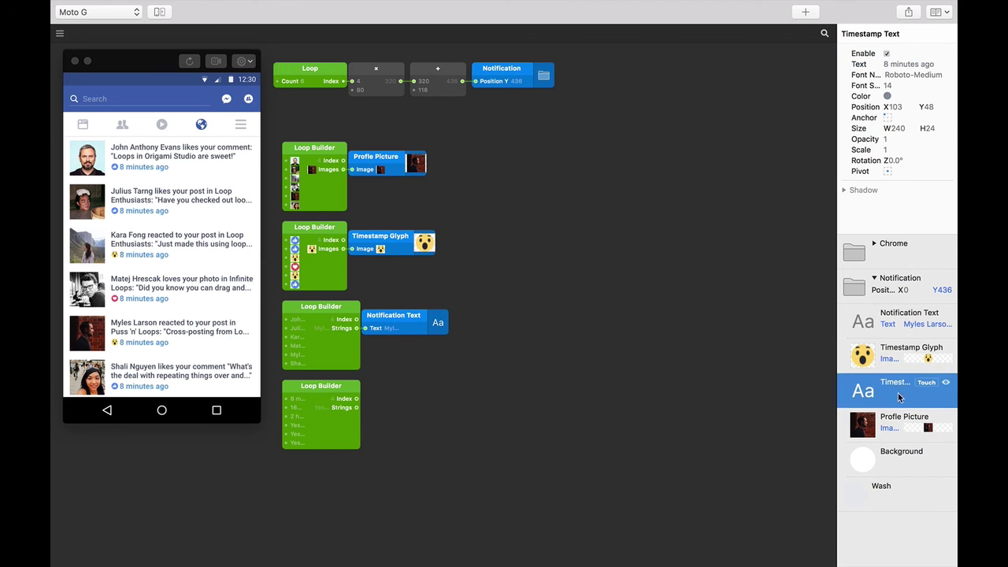
click(355, 409)
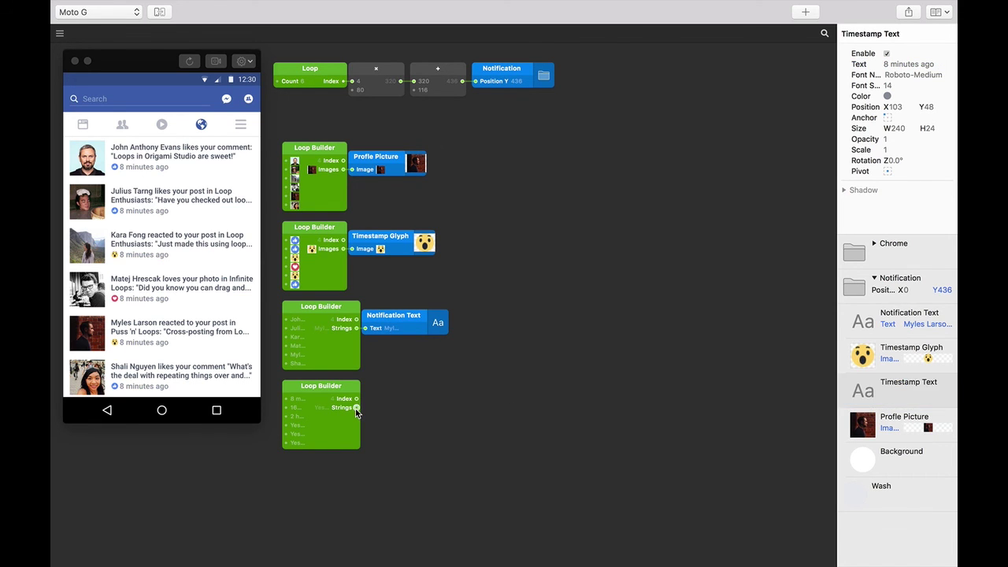
drag(429, 401, 868, 67)
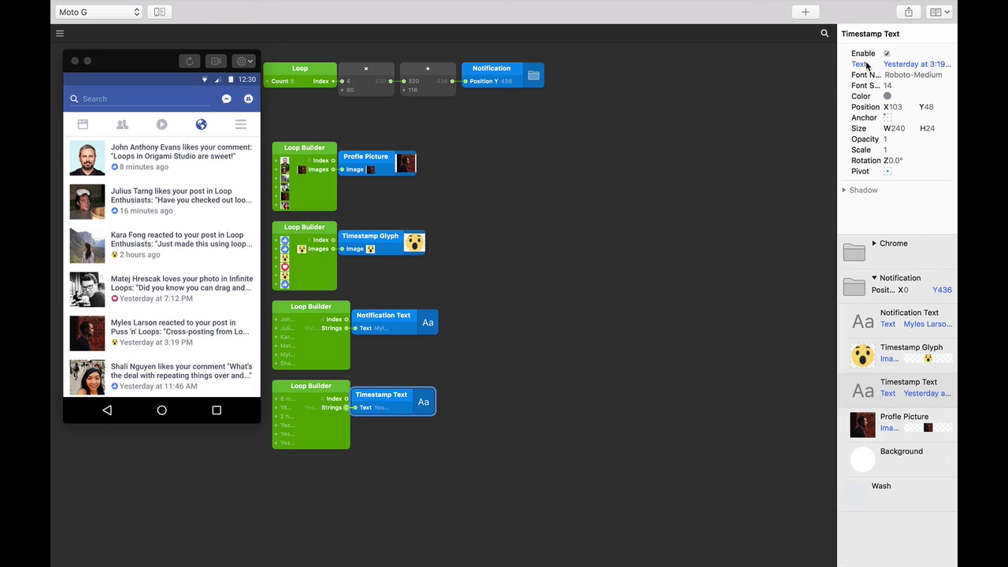
click(636, 270)
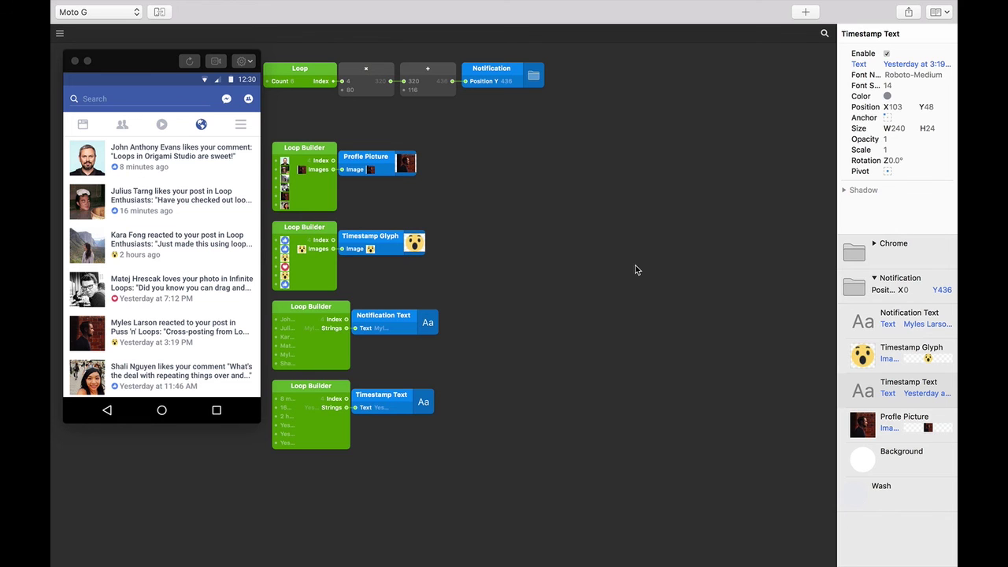
drag(889, 86, 890, 87)
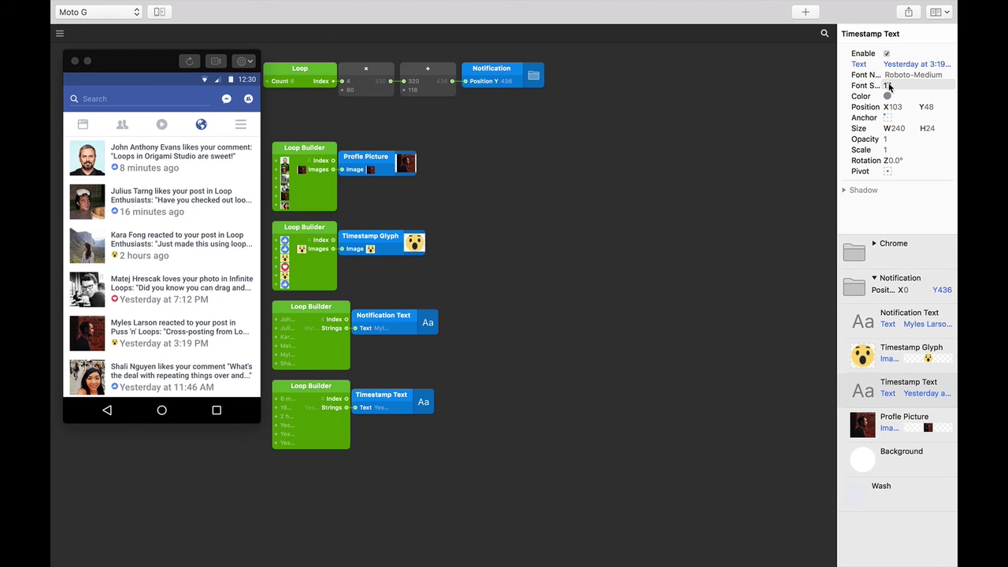
key(super+z)
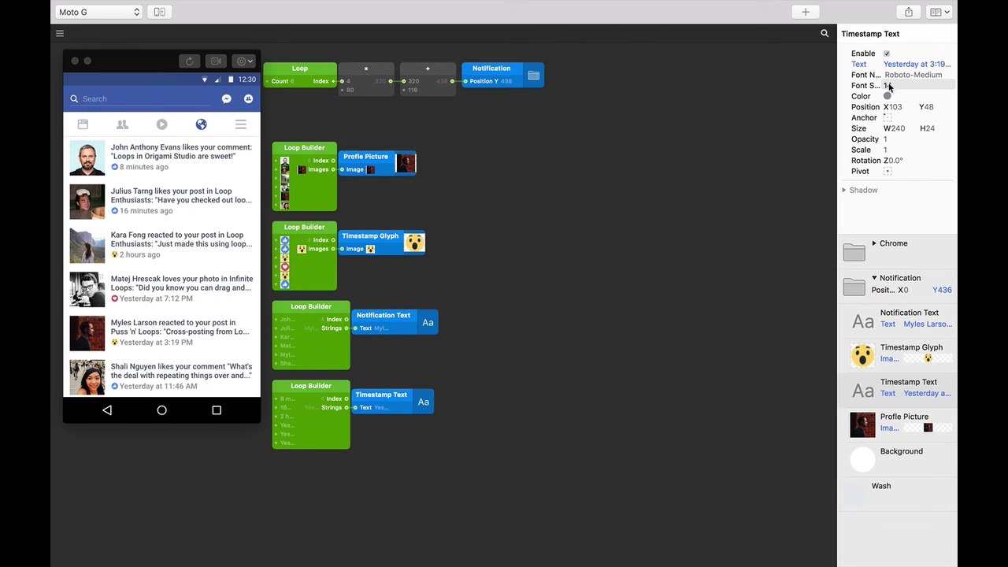